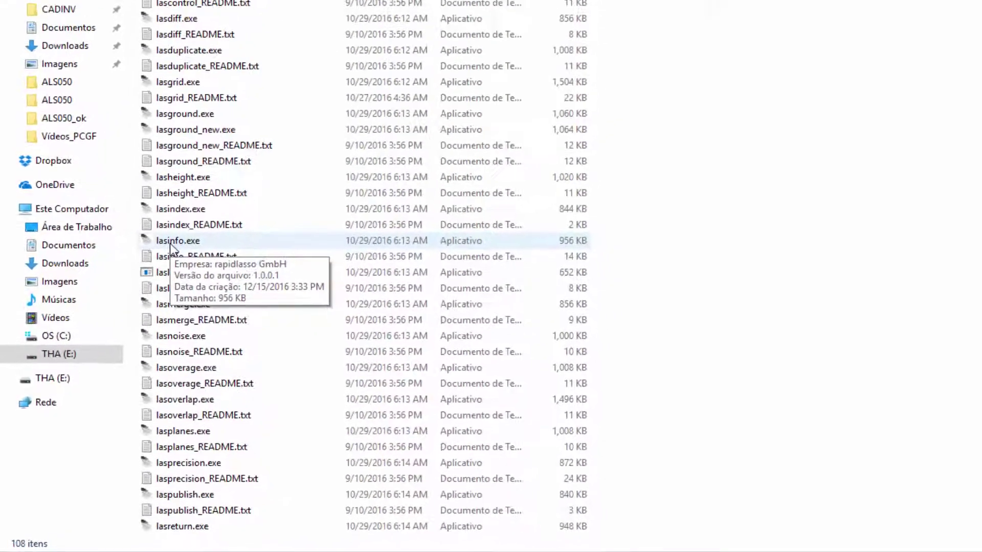
Launch lasinfo.exe in a maximized window and browse to the brazil\2013\1_raw folder
double_click(111, 335)
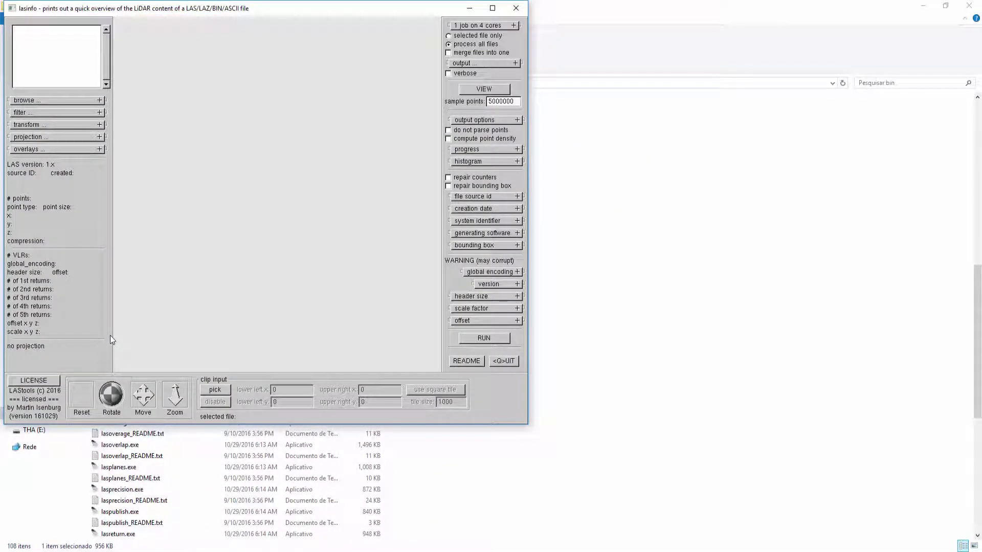
left_click(493, 8)
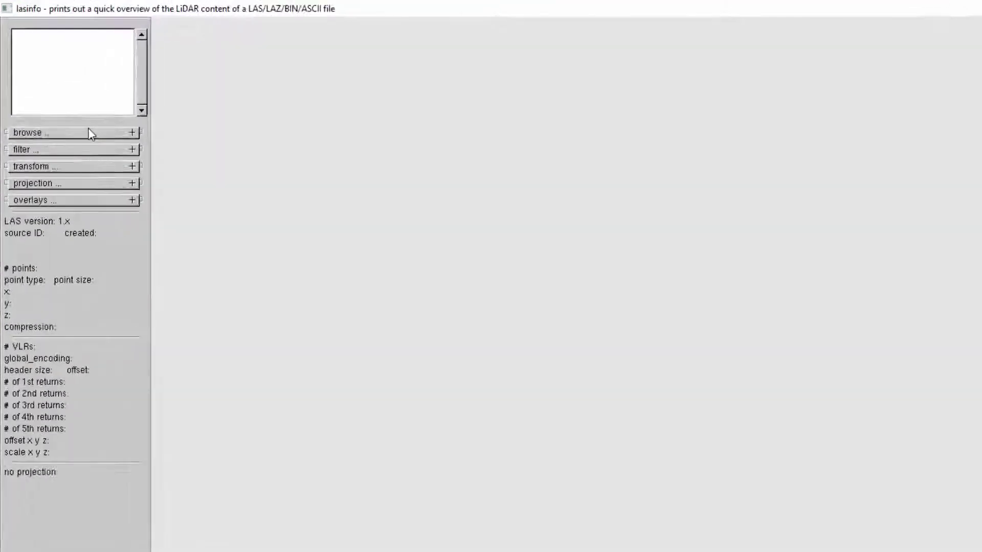
left_click(126, 130)
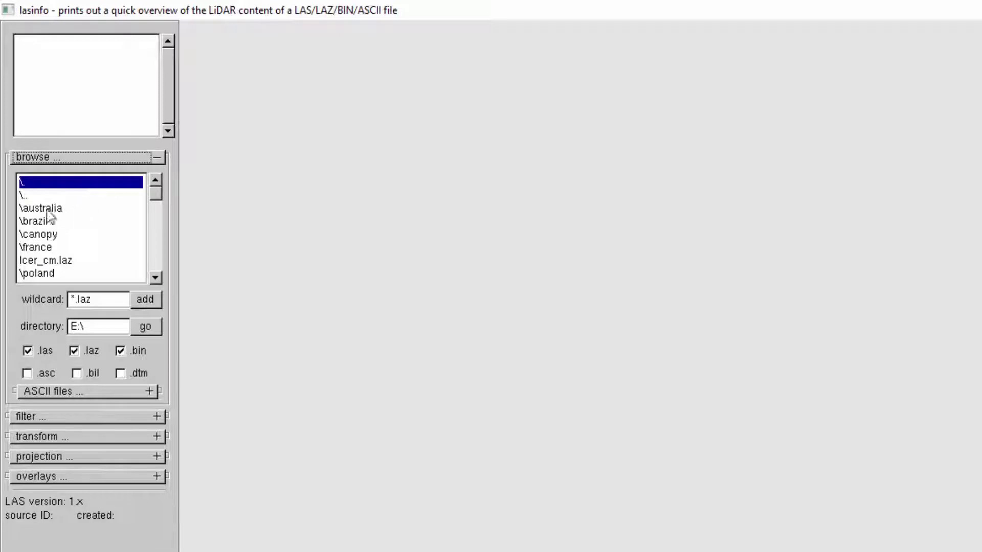
double_click(41, 220)
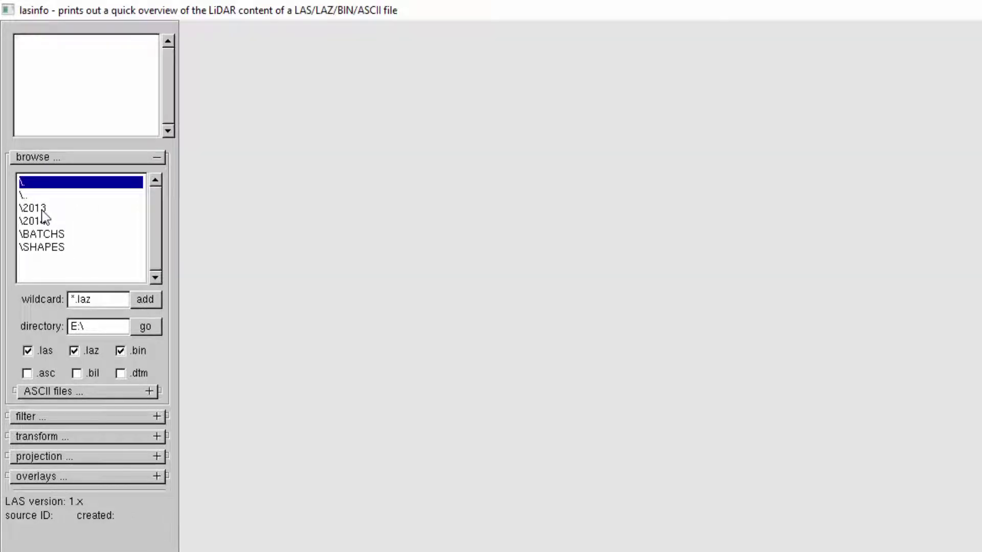
double_click(45, 219)
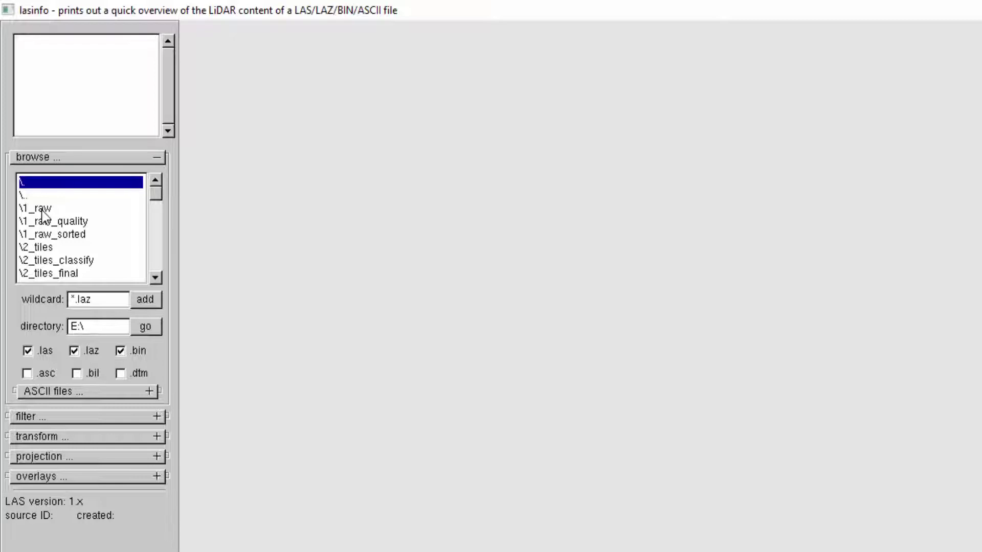
left_click(43, 210)
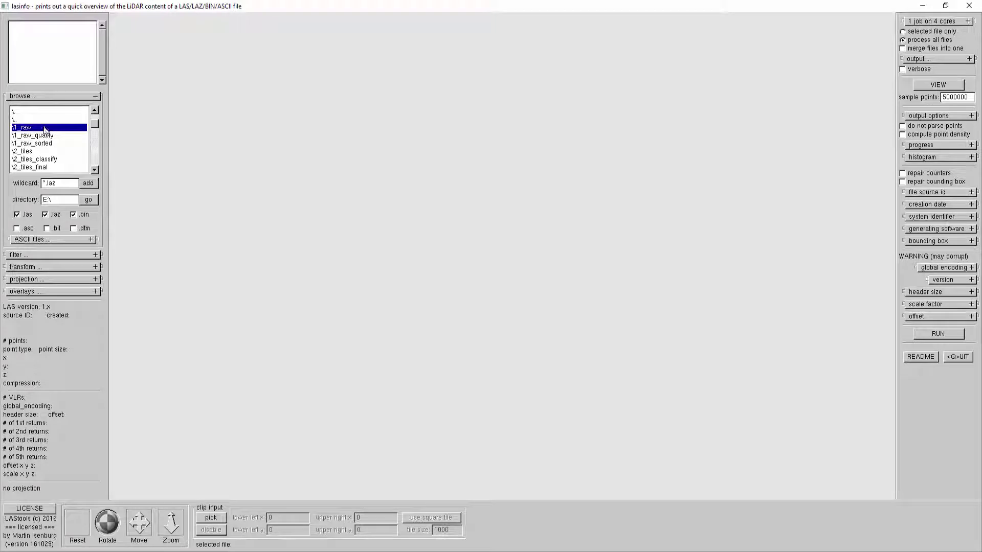
double_click(44, 127)
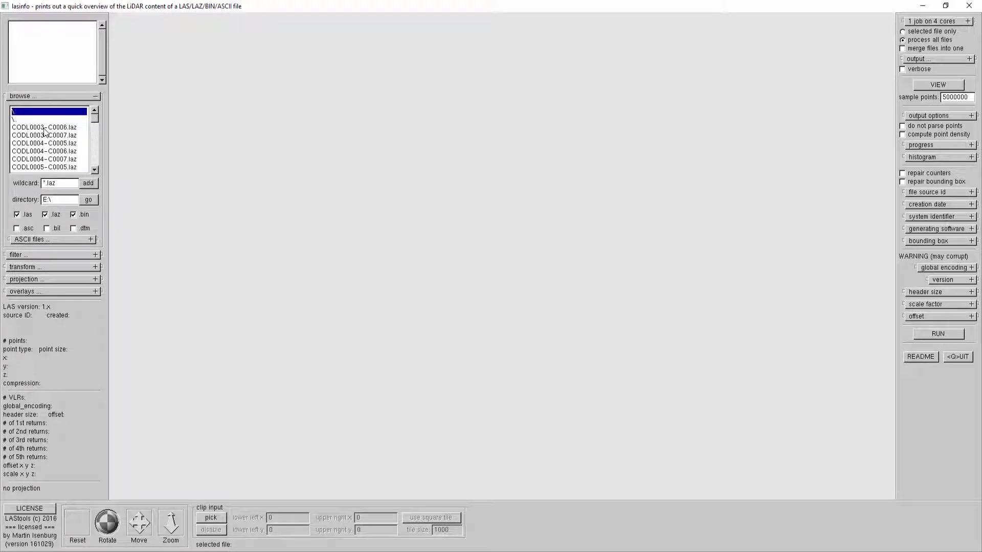
Load all the raw tiles in the folder as input files, including the rest matching the wildcard *.laz
double_click(71, 128)
double_click(72, 135)
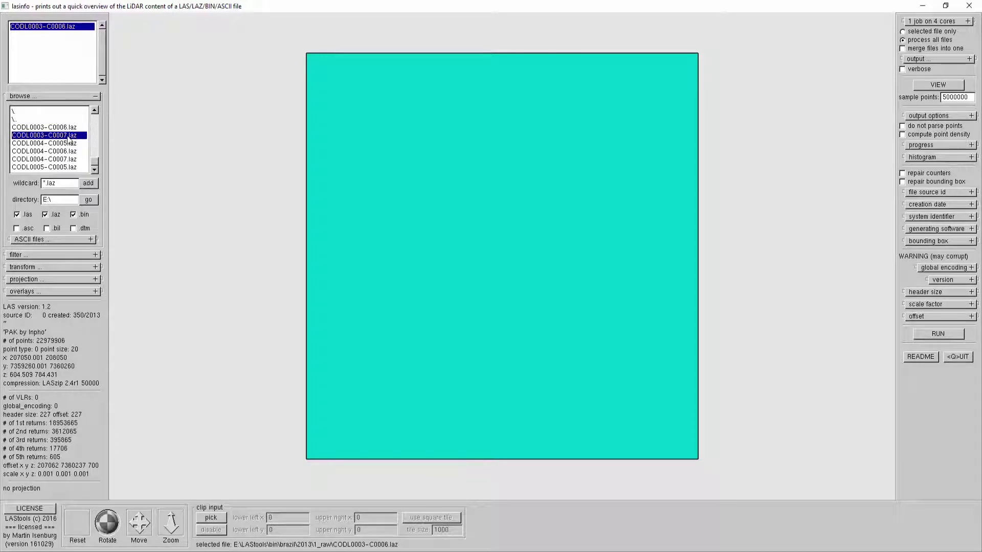
double_click(66, 143)
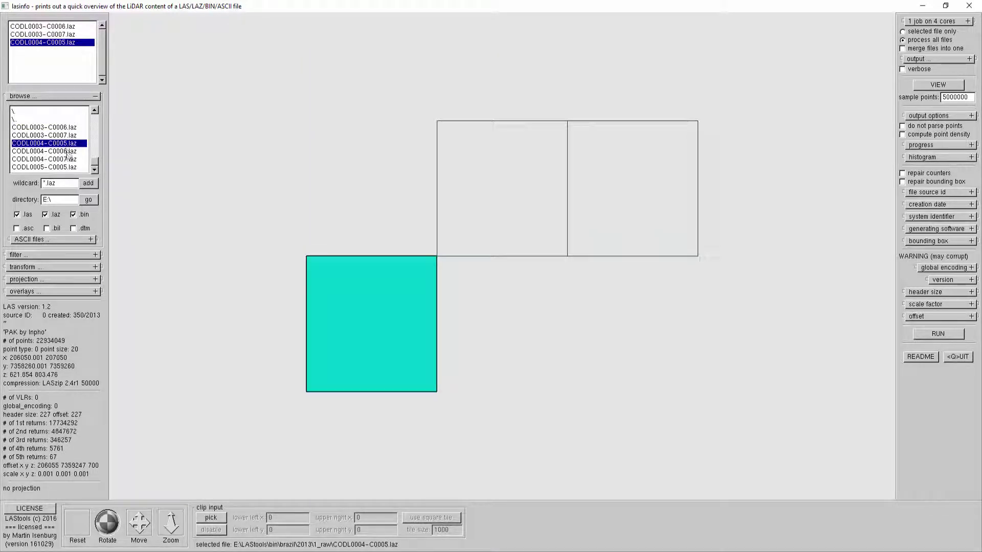
double_click(67, 151)
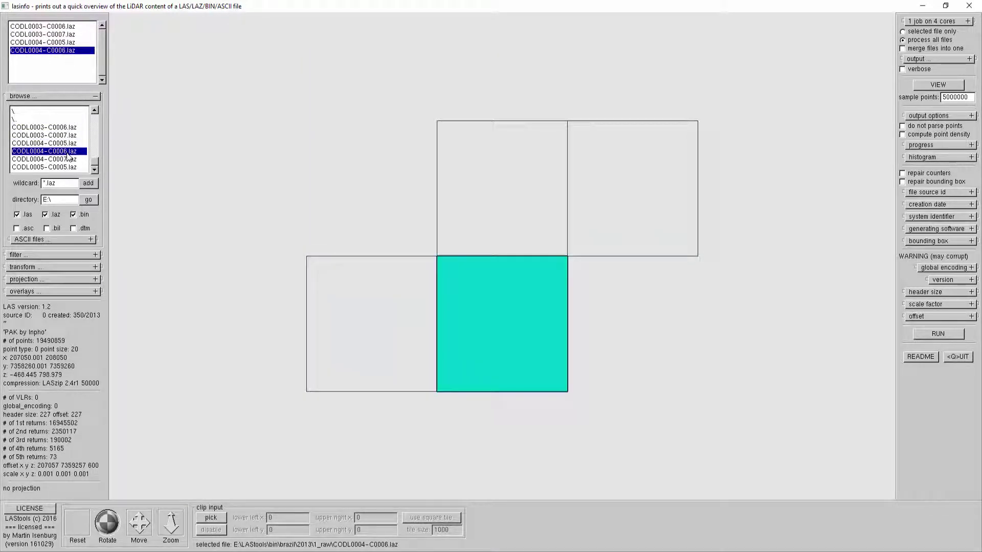
left_click(85, 184)
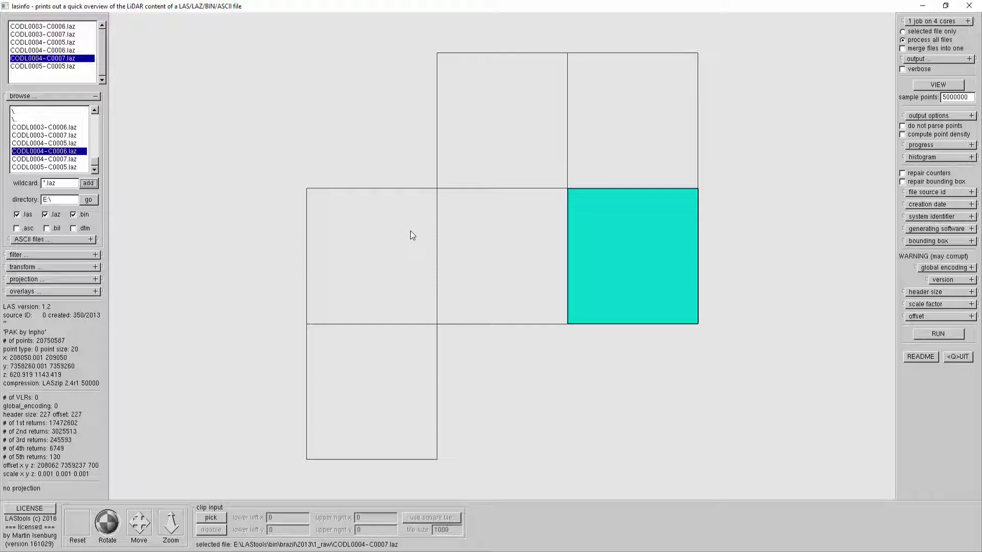
Examine the header information of several tiles in turn, comparing their point counts and z ranges
left_click(514, 149)
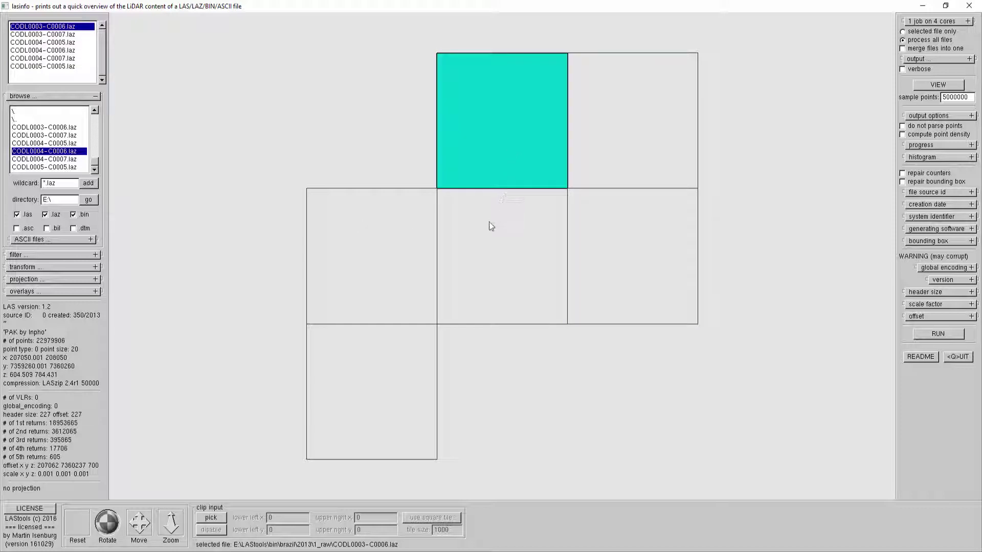
left_click(597, 165)
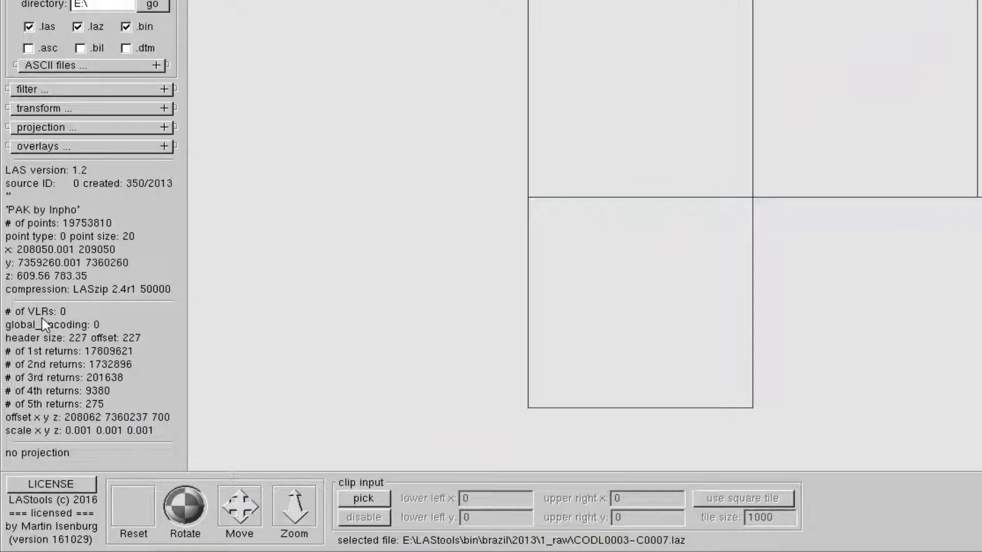
left_click(834, 100)
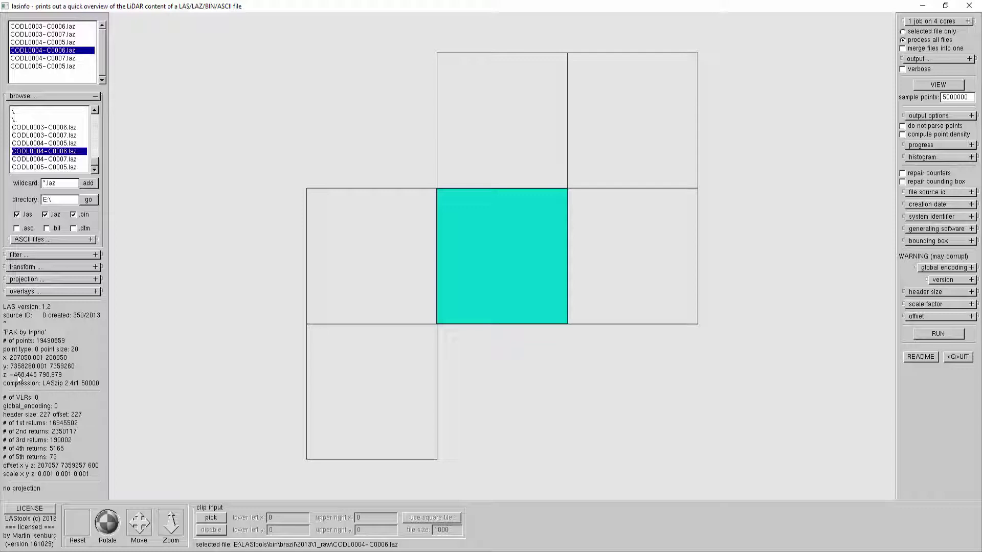
left_click(341, 251)
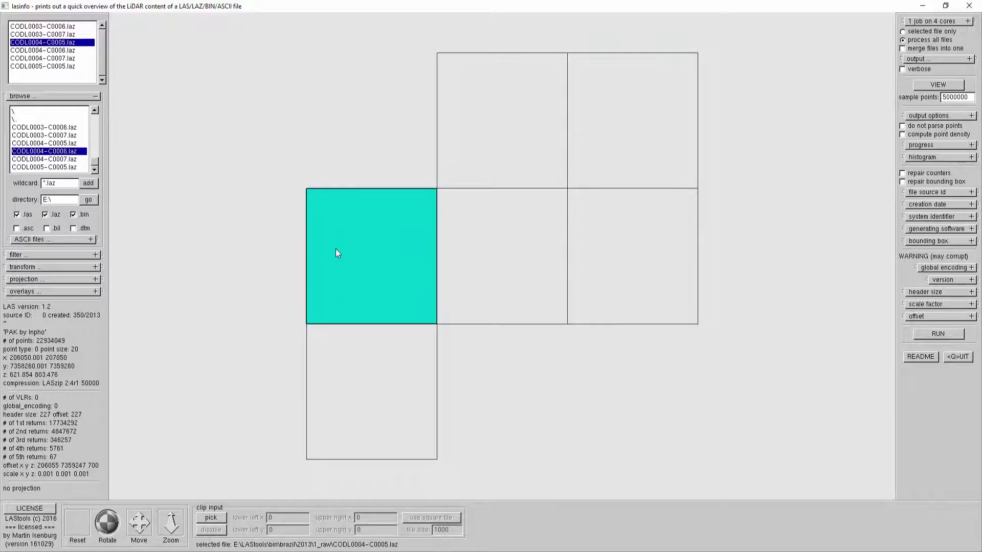
Restrict processing to the selected tile CODL0003-C0006.laz and start lasview to display its points
left_click(488, 151)
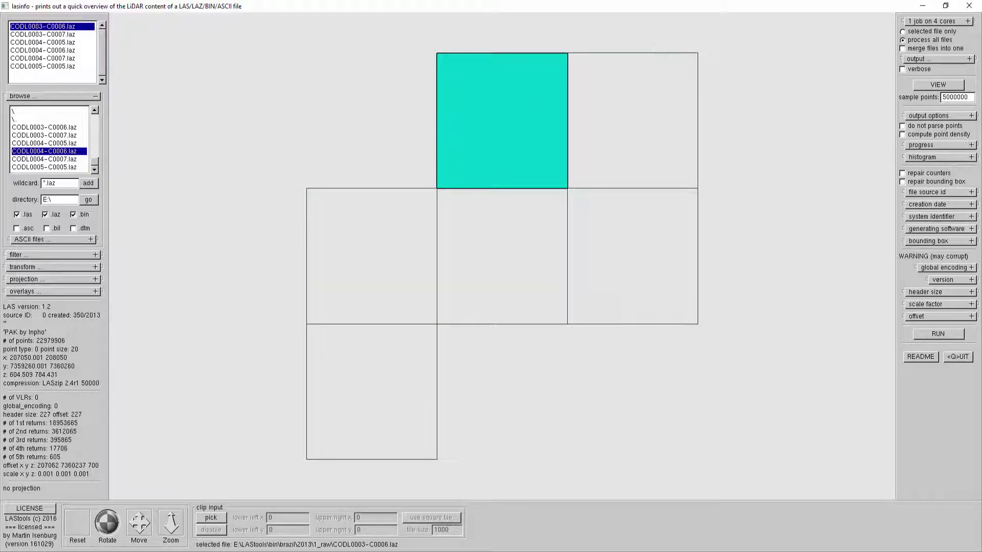
left_click(921, 30)
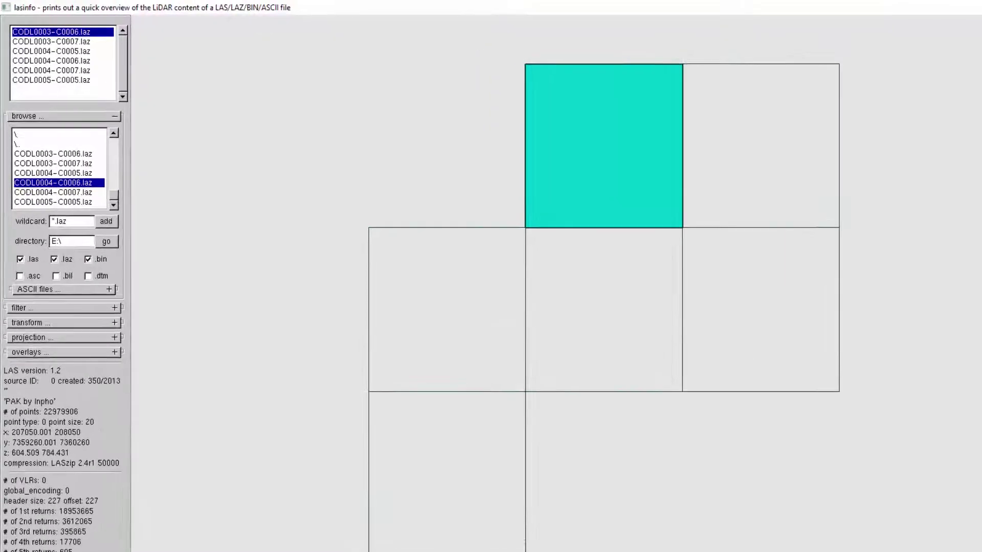
left_click(938, 84)
left_click_drag(480, 30, 481, 32)
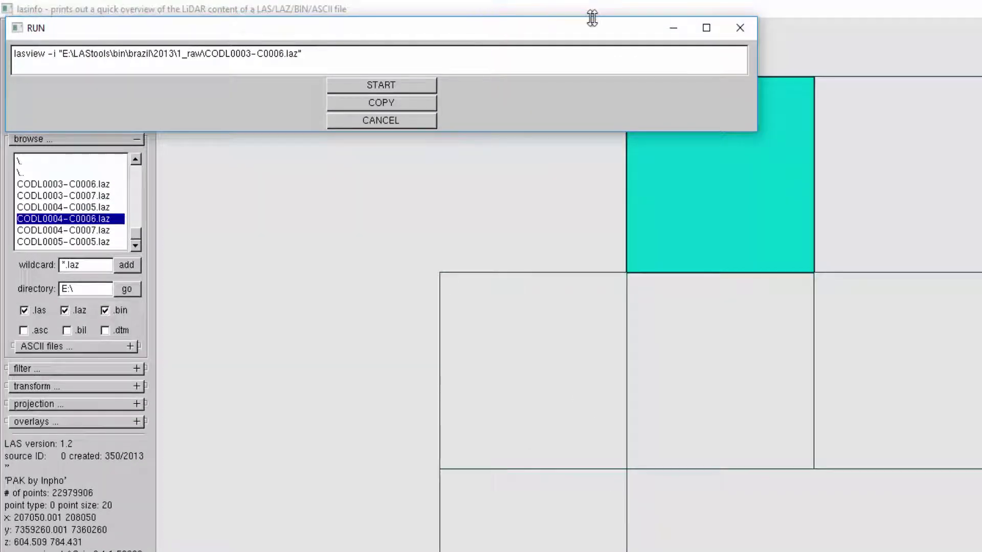
left_click_drag(554, 32, 729, 32)
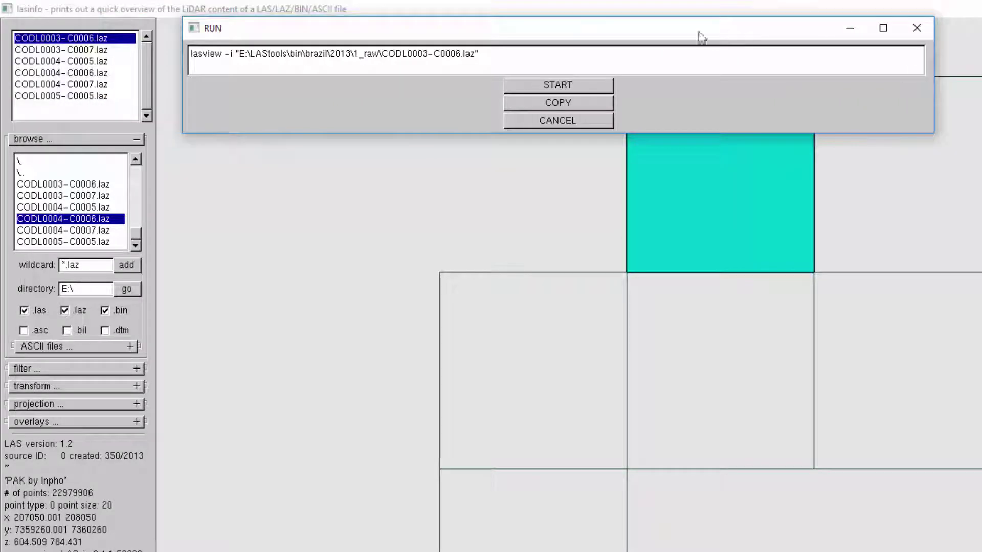
left_click(567, 88)
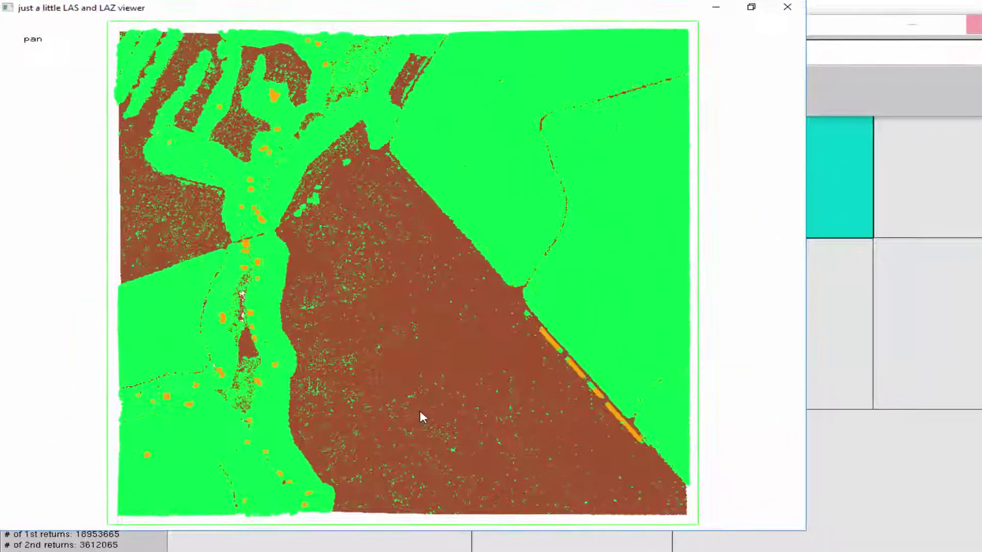
Colour the point cloud by elevation (black->red->yellow->white) and inspect it from the side for stray points
right_click(496, 162)
mouse_move(653, 170)
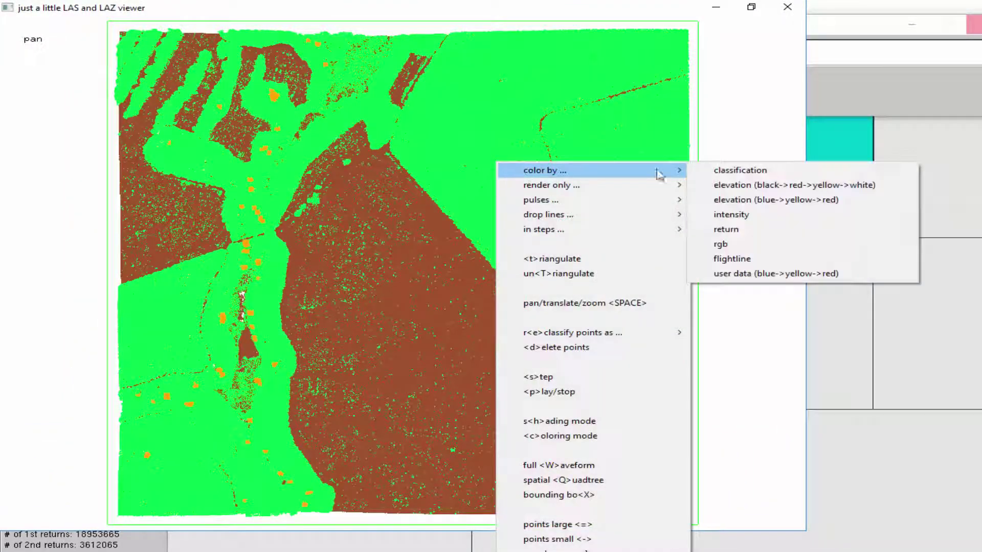
left_click(746, 186)
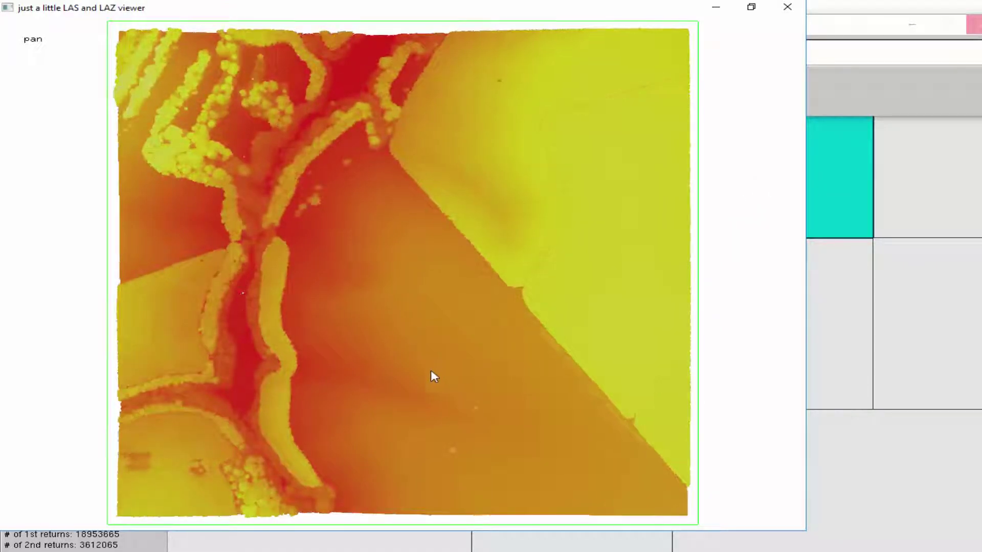
key("x")
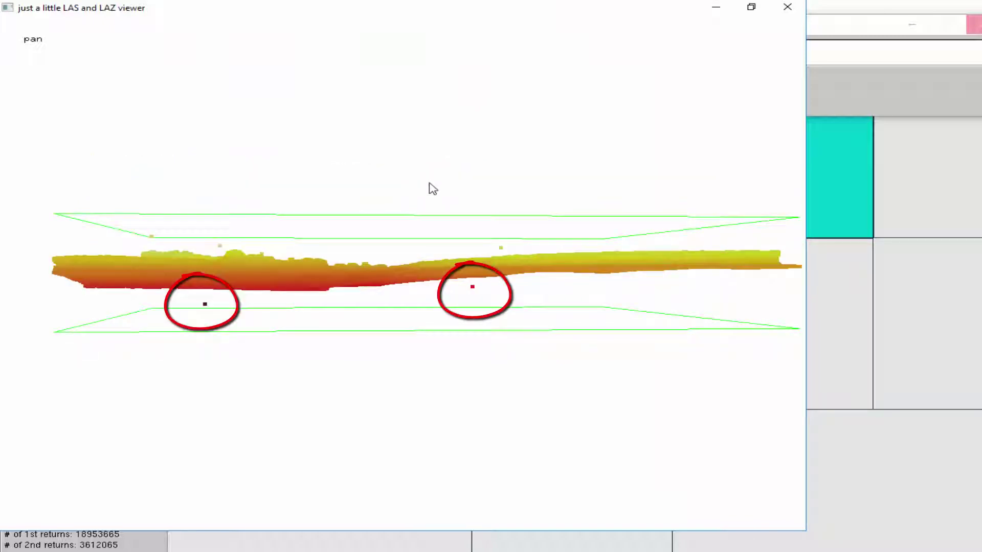
key("r")
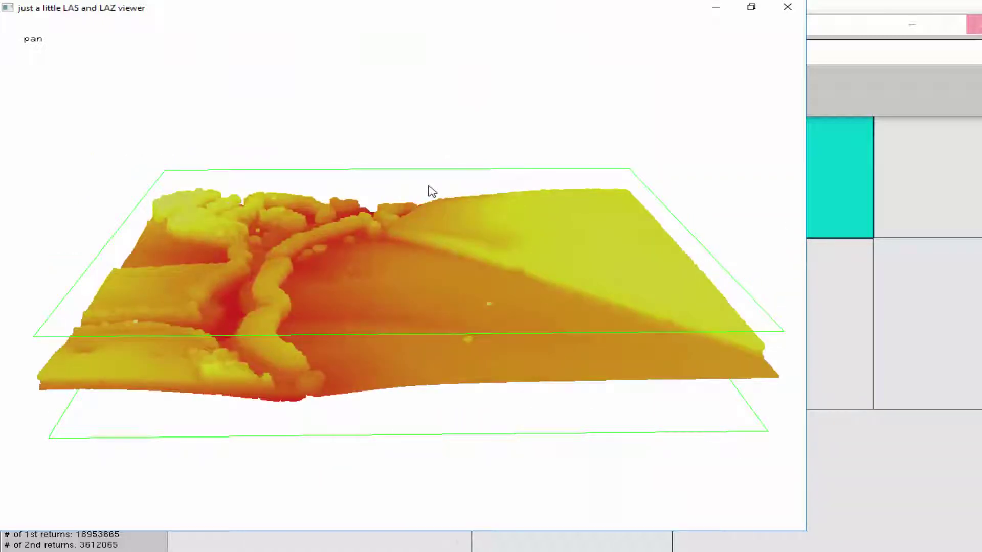
Colour the point cloud by classification
right_click(431, 191)
mouse_move(436, 189)
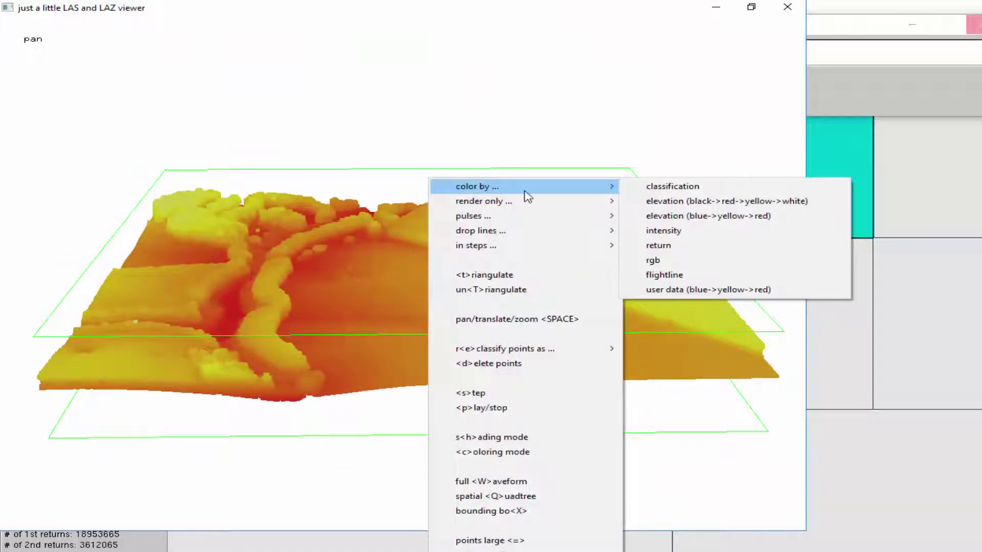
left_click(685, 187)
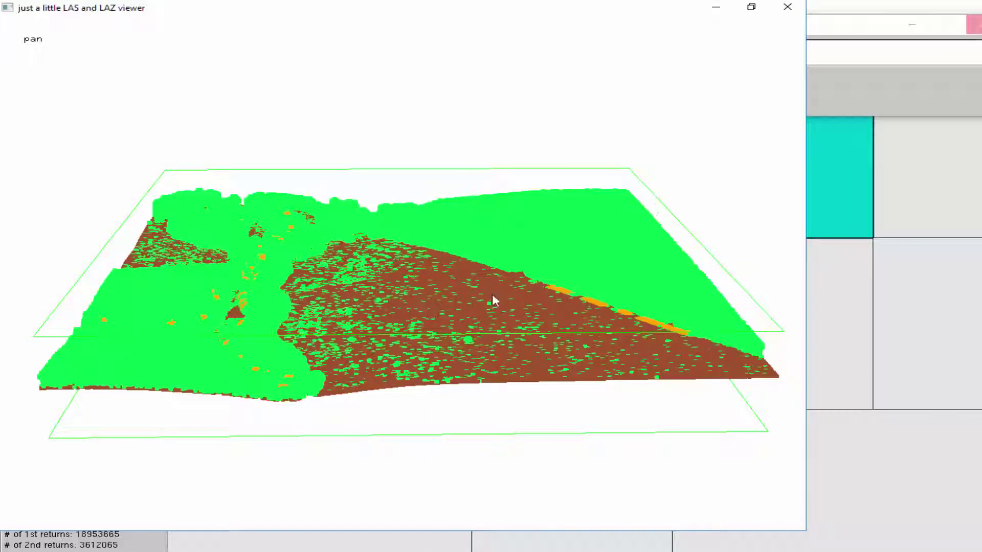
Query the attributes of an isolated point below the ground and one above the canopy in a side view
left_click_drag(493, 289, 498, 238)
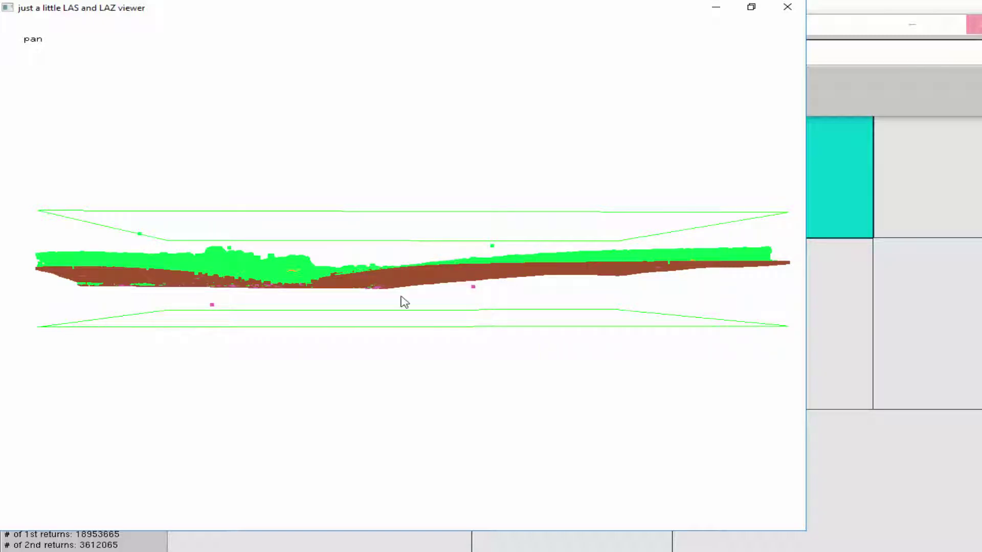
left_click(472, 288)
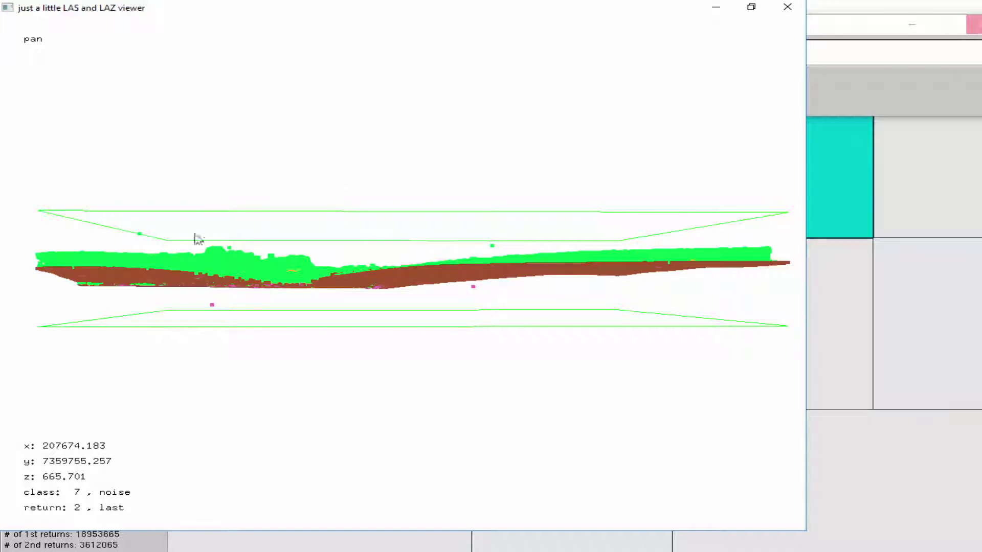
left_click(493, 247)
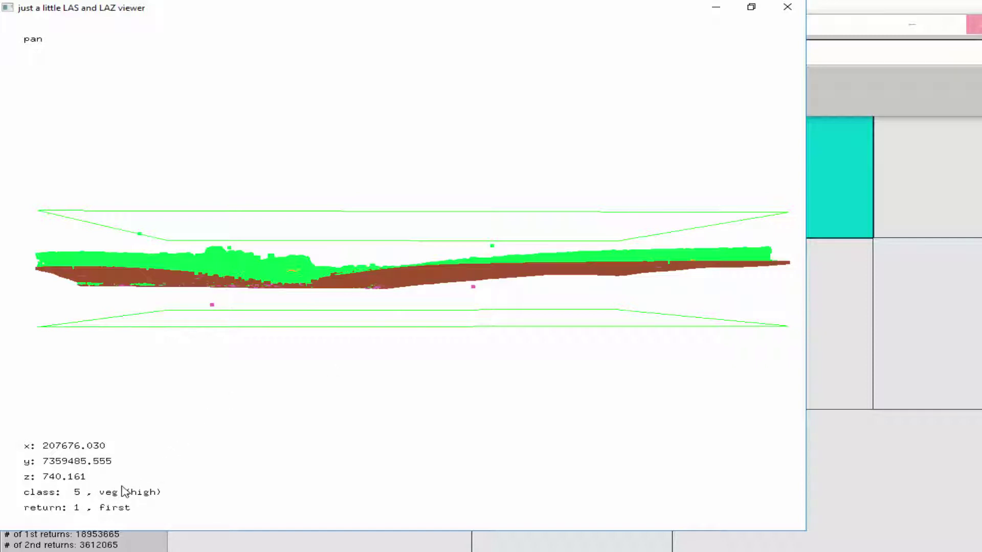
Show only the class 7 noise points from another side angle and close the point cloud viewer
left_click_drag(287, 287, 290, 294)
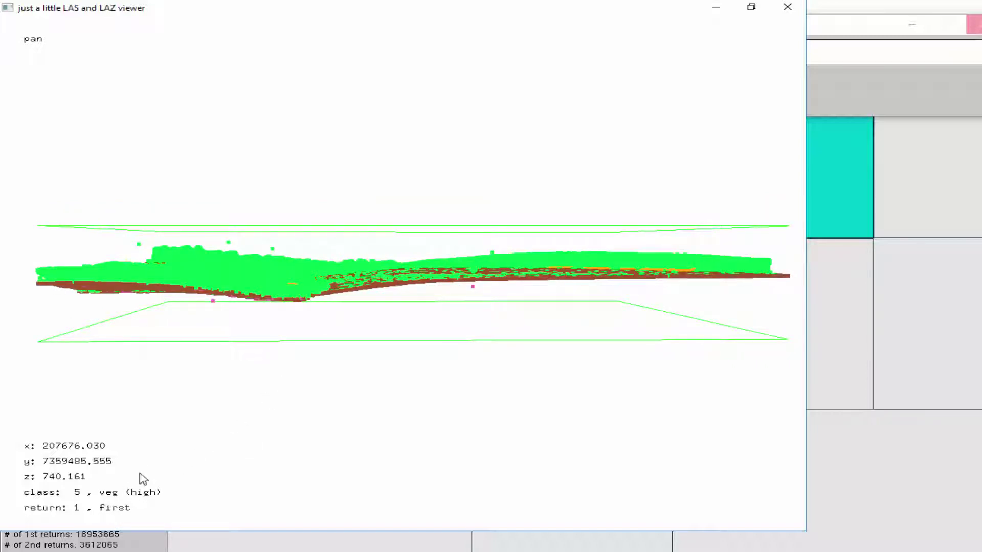
mouse_move(241, 333)
left_mouse_down()
mouse_move(324, 356)
mouse_move(317, 332)
left_mouse_up()
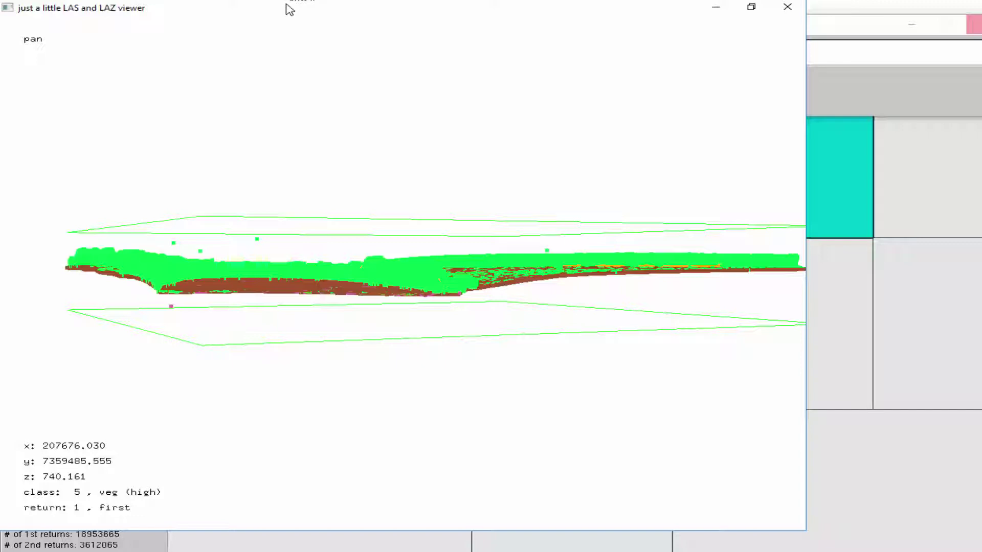
key("7")
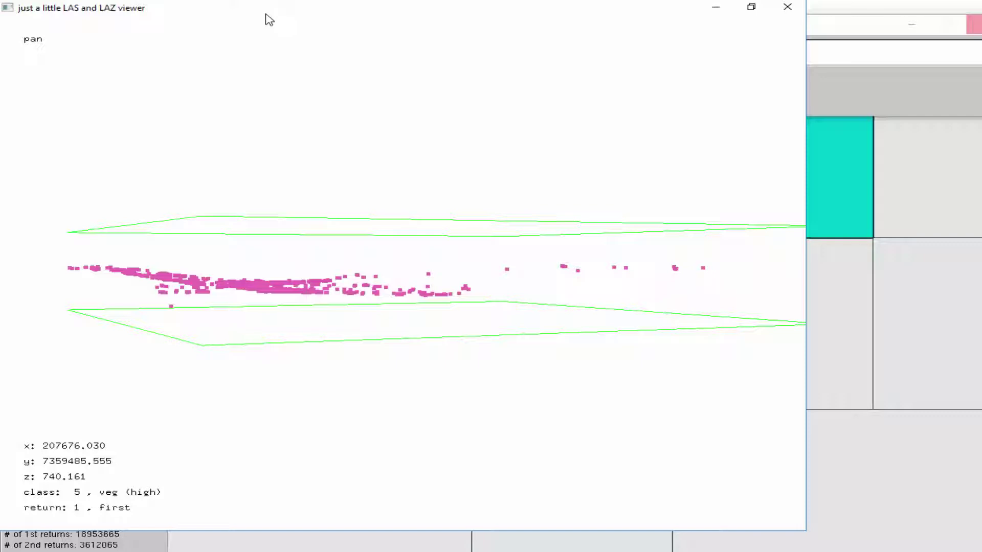
left_click(787, 7)
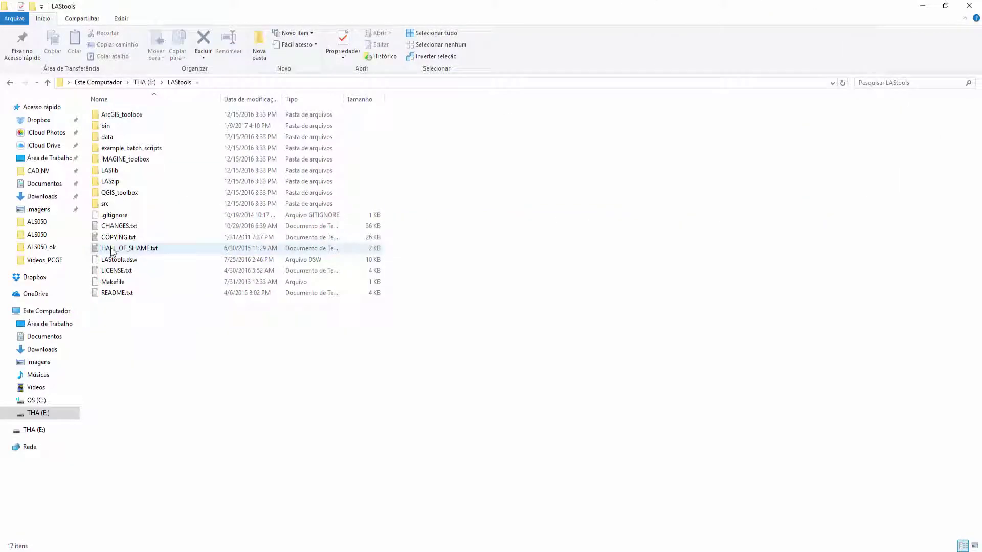
Open the lasground tool from the bin folder of LAStools
double_click(118, 125)
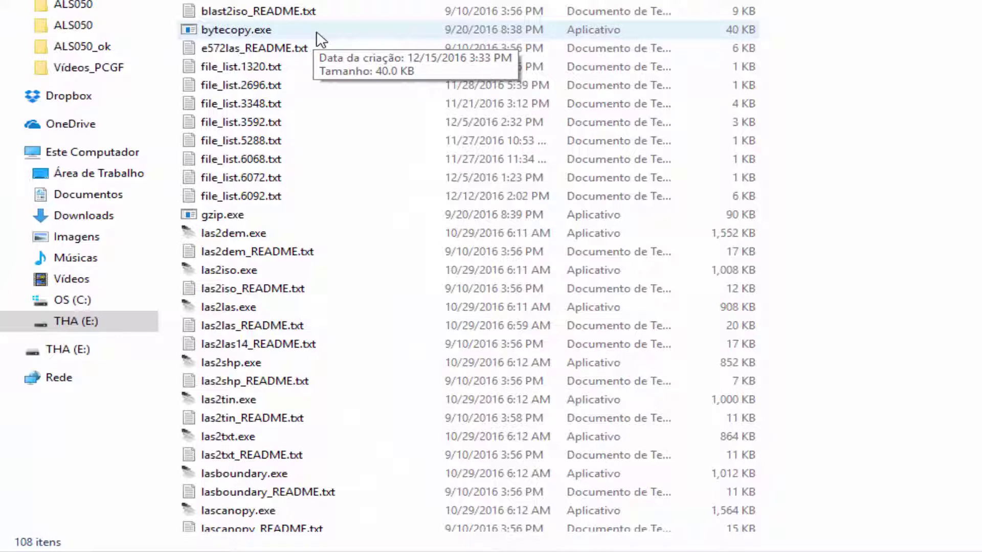
scroll(319, 38, "down", 8)
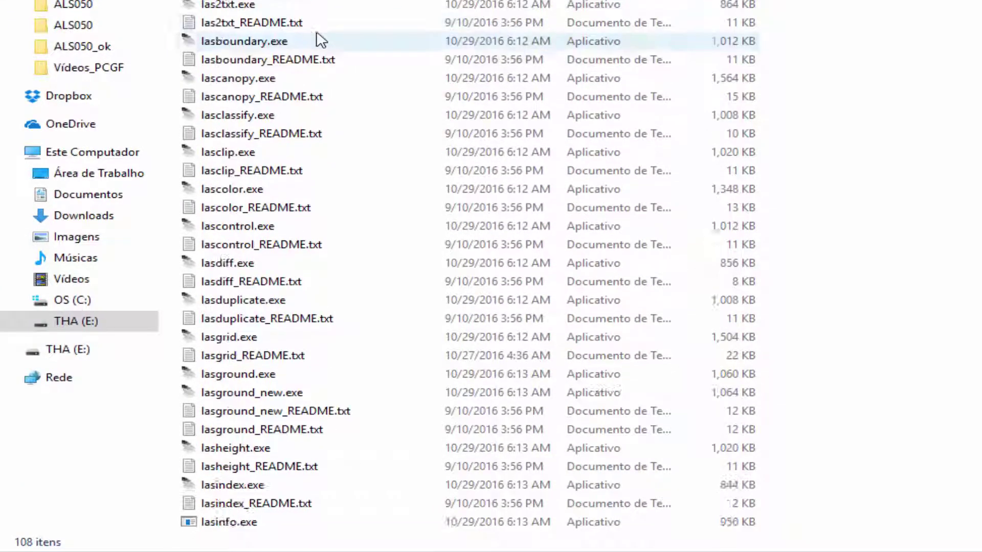
scroll(319, 38, "down", 2)
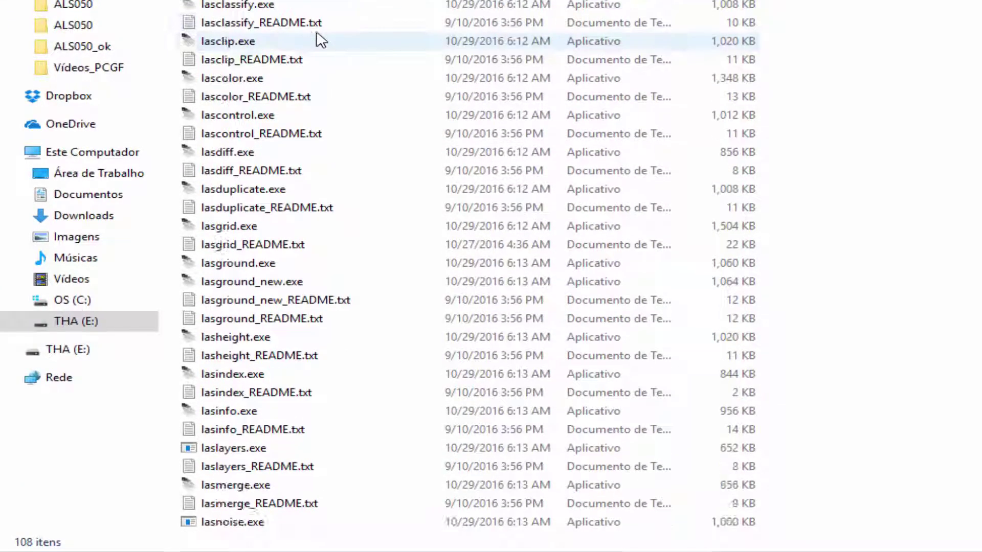
left_click(230, 267)
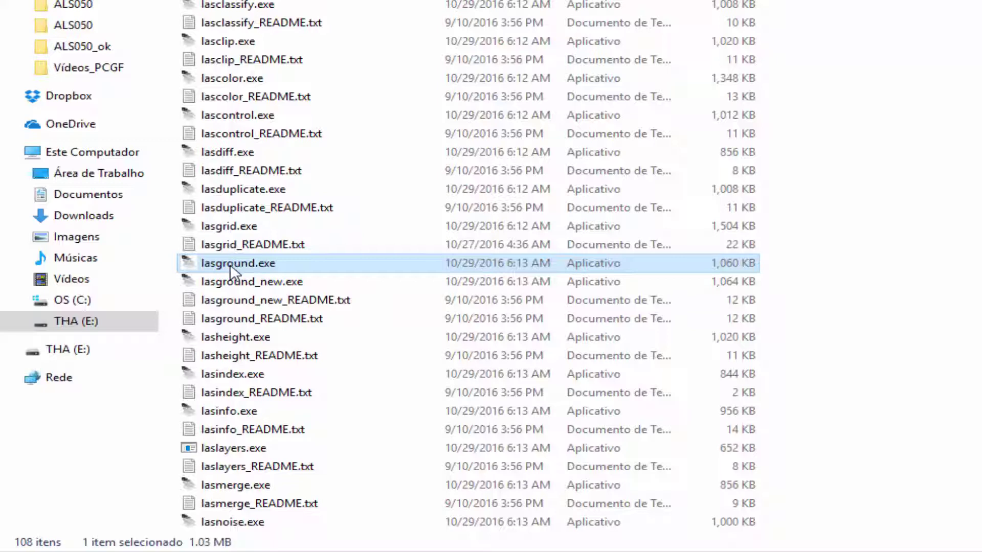
left_click(231, 271)
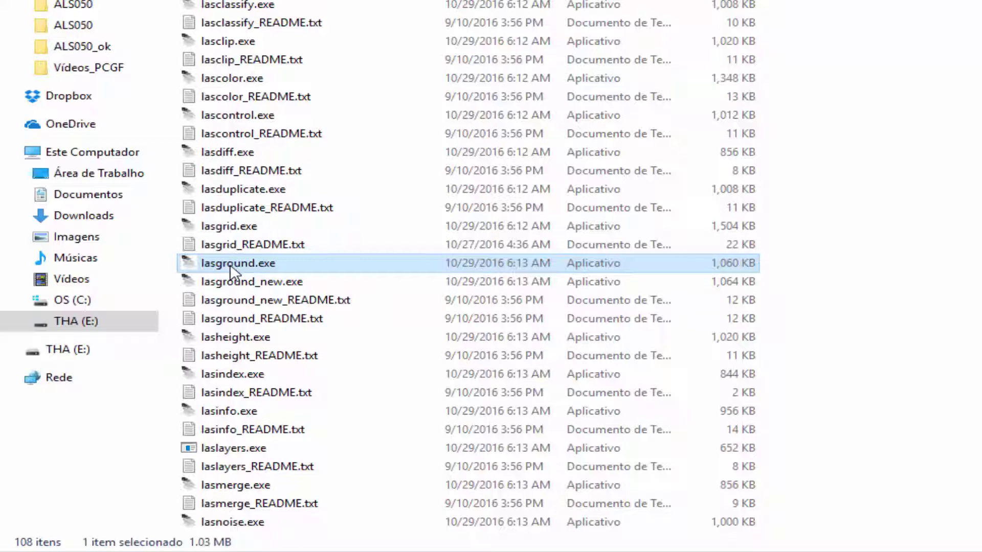
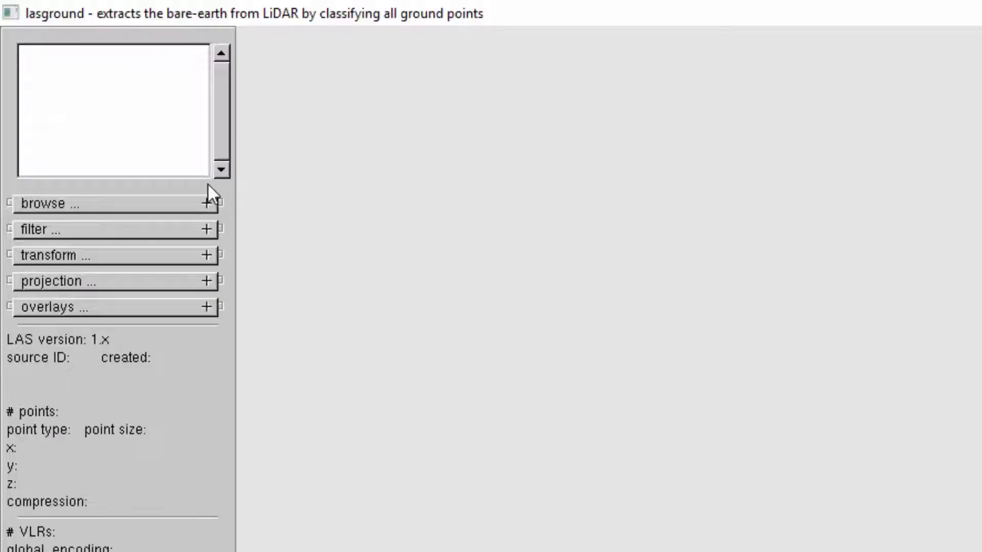
Load tile_small.laz from the poland folder and open its point cloud in the LAS/LAZ viewer
left_click(207, 203)
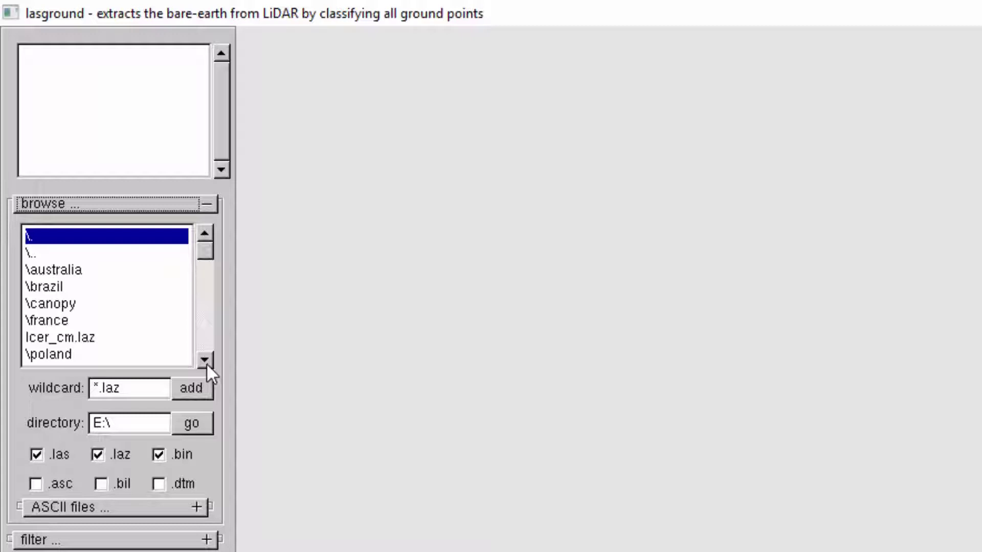
double_click(38, 359)
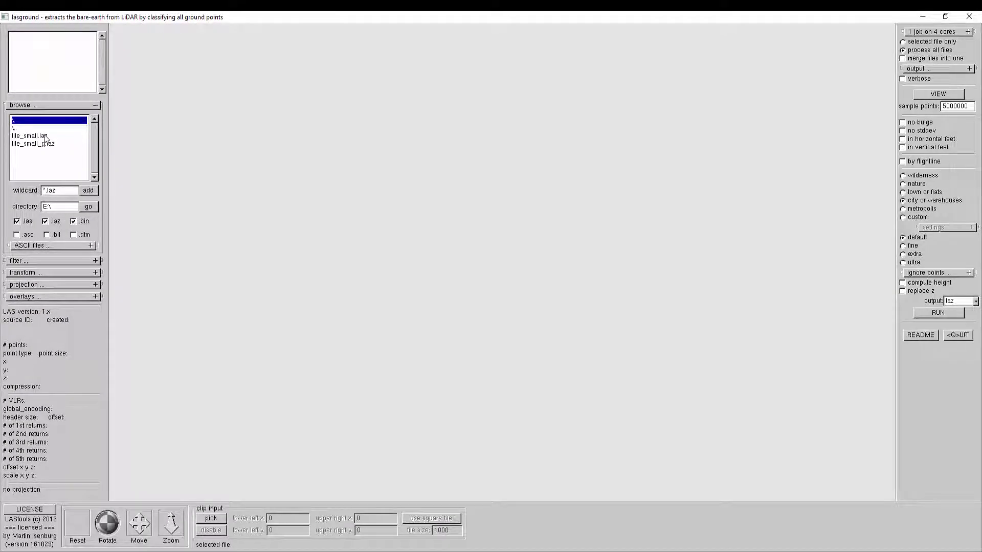
double_click(45, 136)
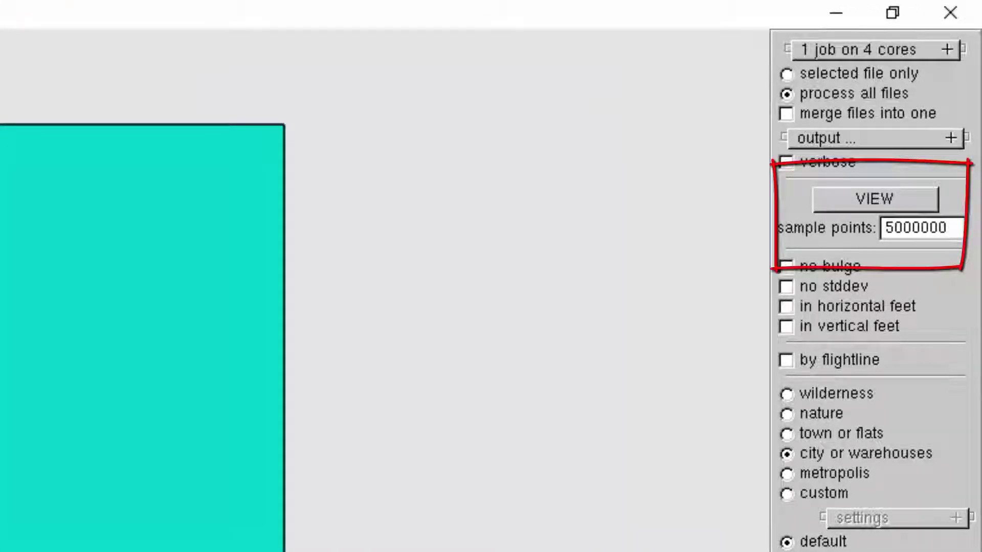
left_click(880, 196)
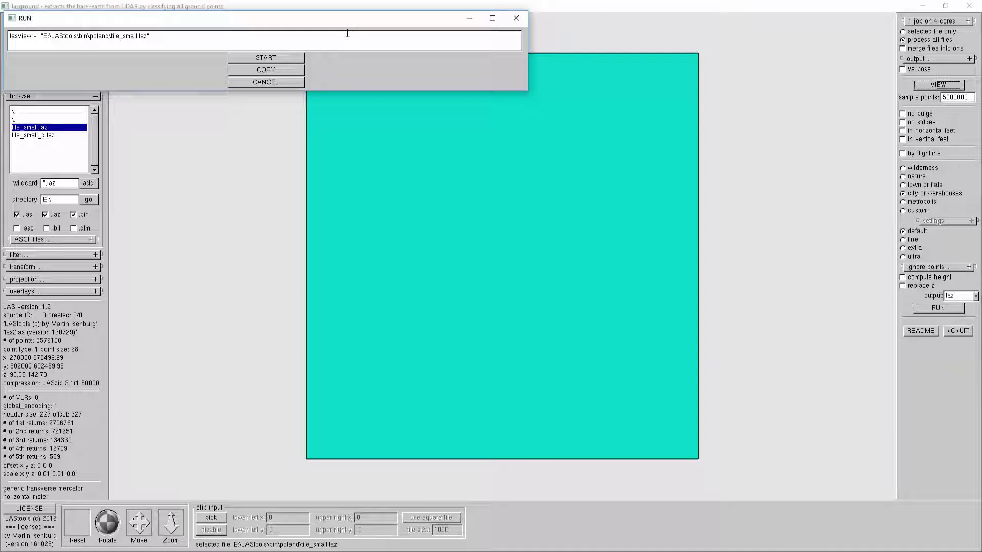
left_click(278, 59)
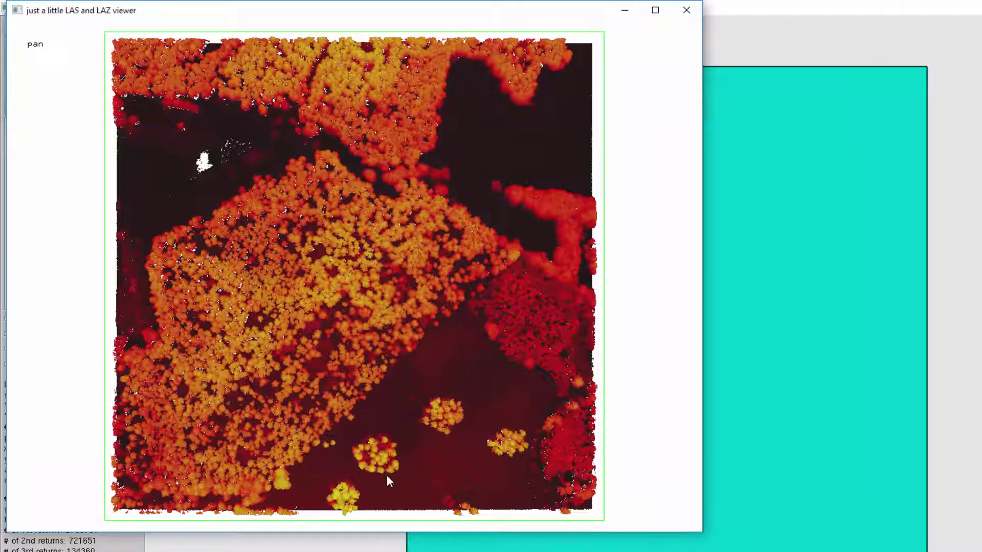
Compare the available colouring modes on the tilted point cloud, ending with the colouring by return
left_click_drag(365, 448, 429, 295)
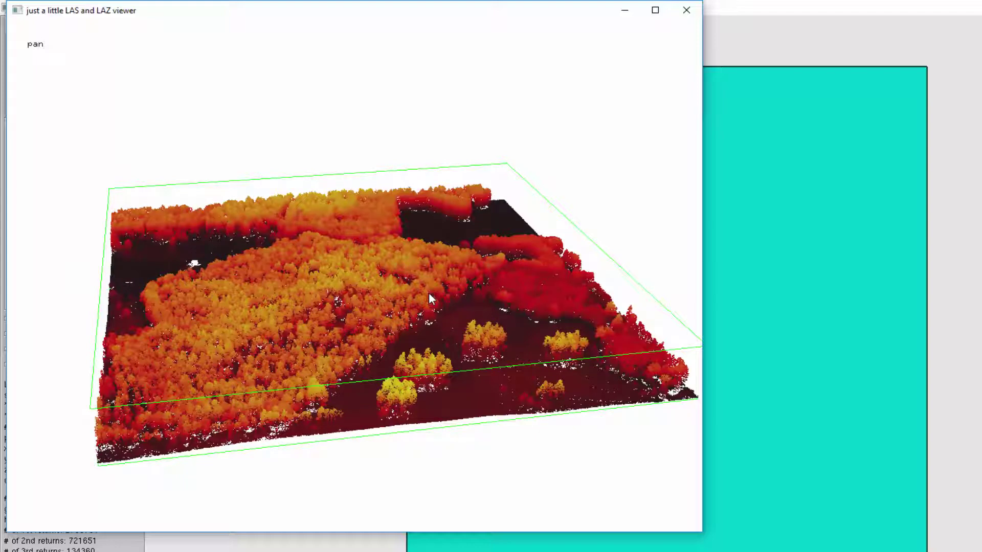
key("c")
key("c")
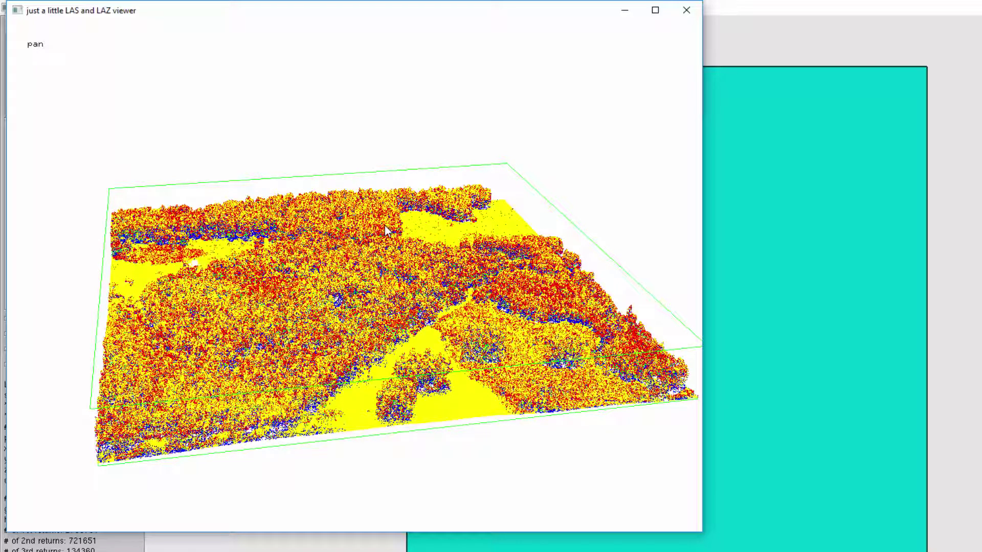
key("c")
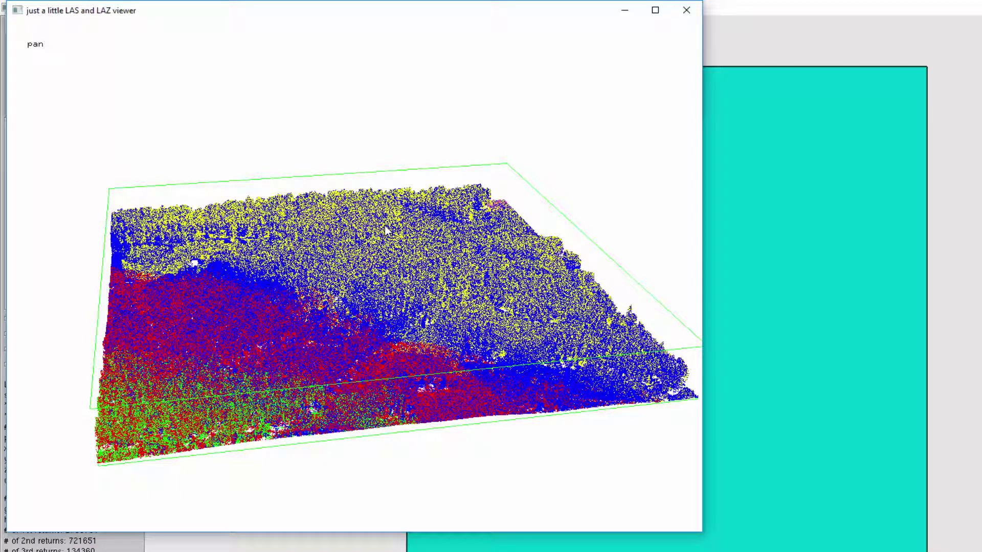
key("c")
key("c")
key("c")
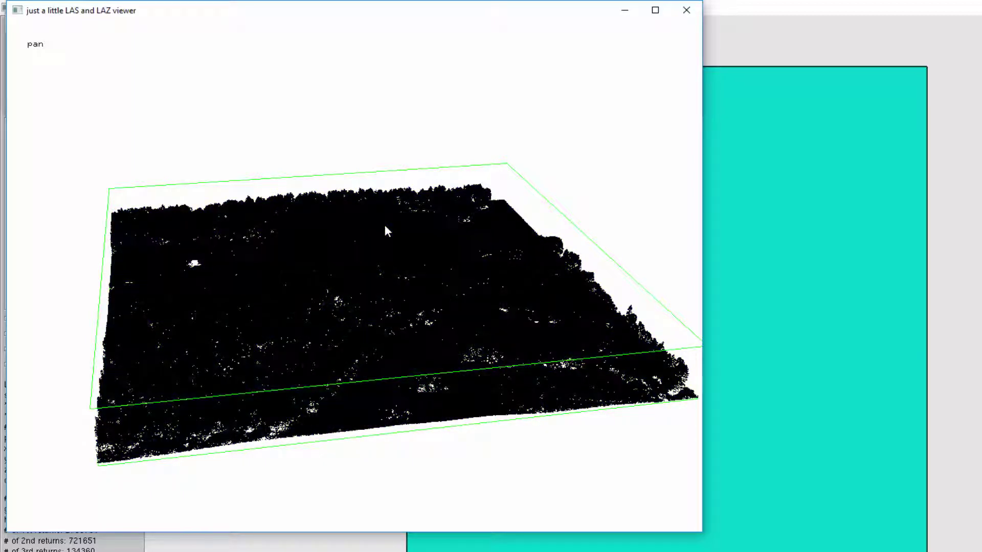
key("c")
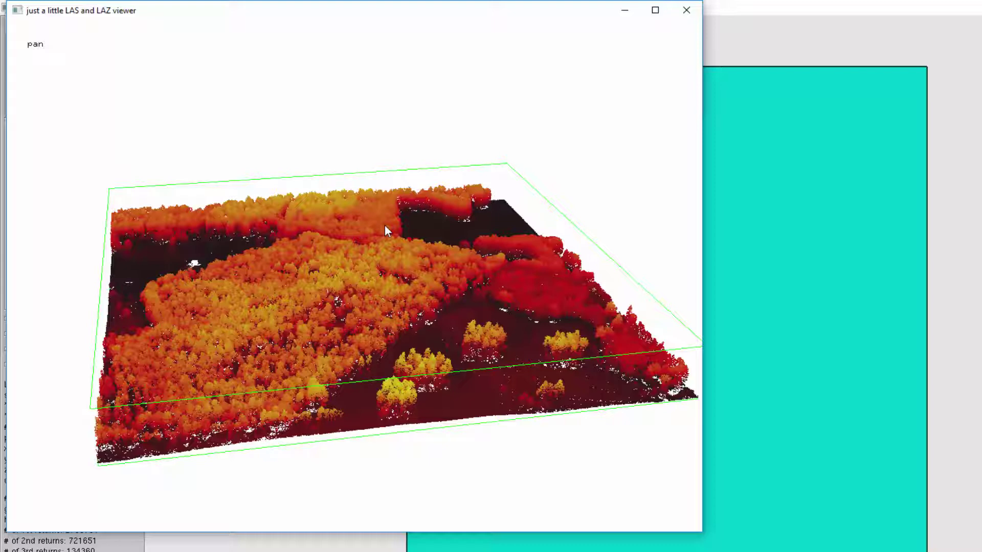
key("c")
key("c")
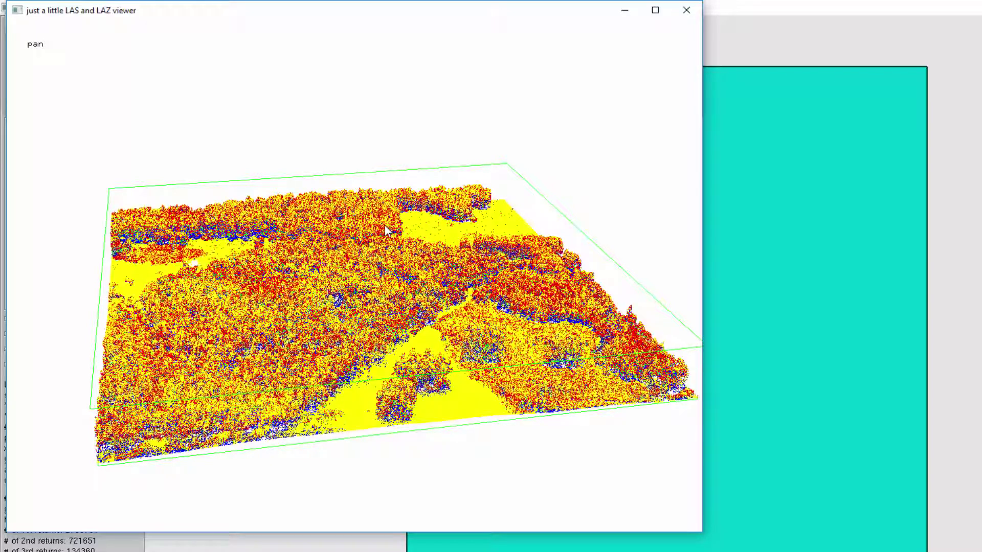
Show a cross-section of the return-coloured point cloud and step it through the tile to examine the vegetation profile
left_click_drag(357, 233, 318, 404)
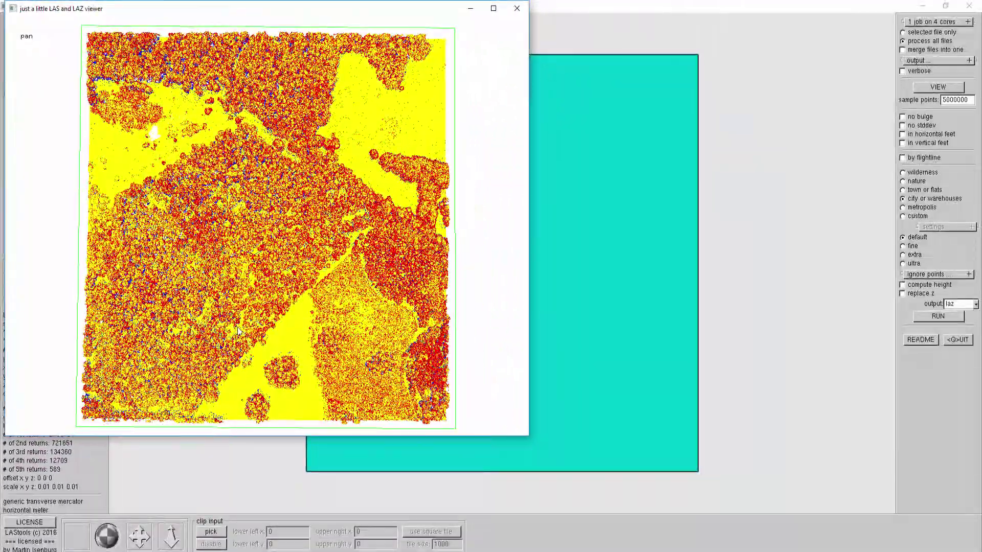
left_click_drag(238, 330, 317, 94)
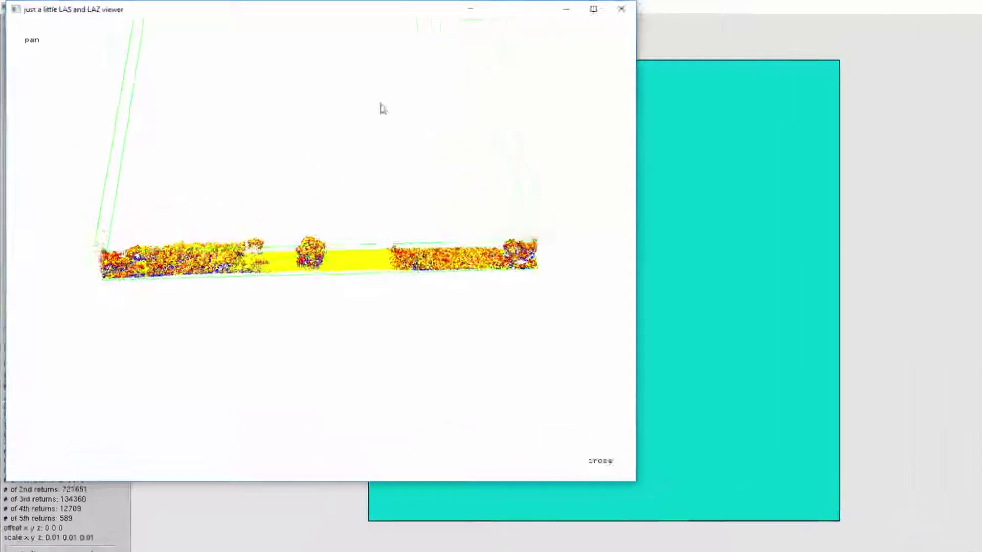
left_click_drag(381, 107, 289, 278)
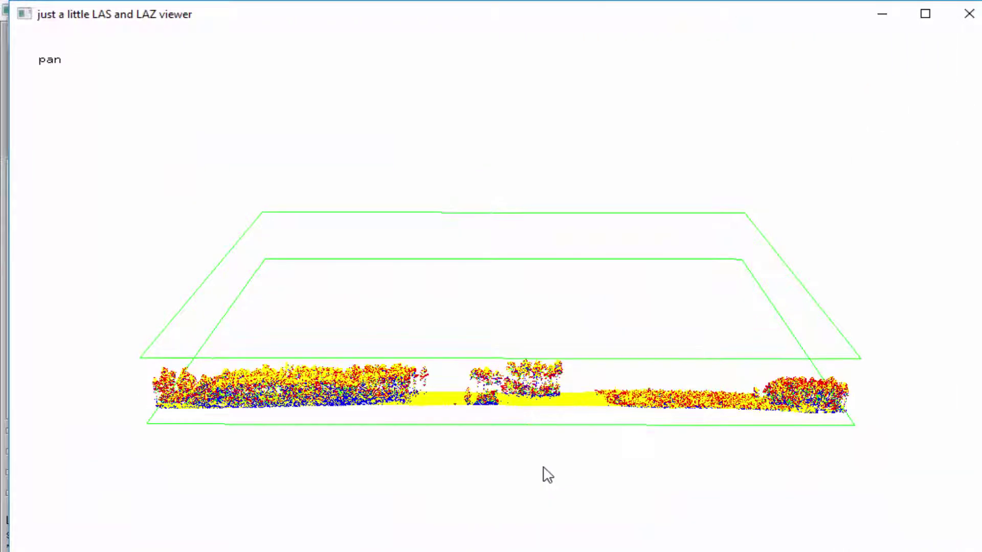
left_click_drag(543, 467, 541, 475)
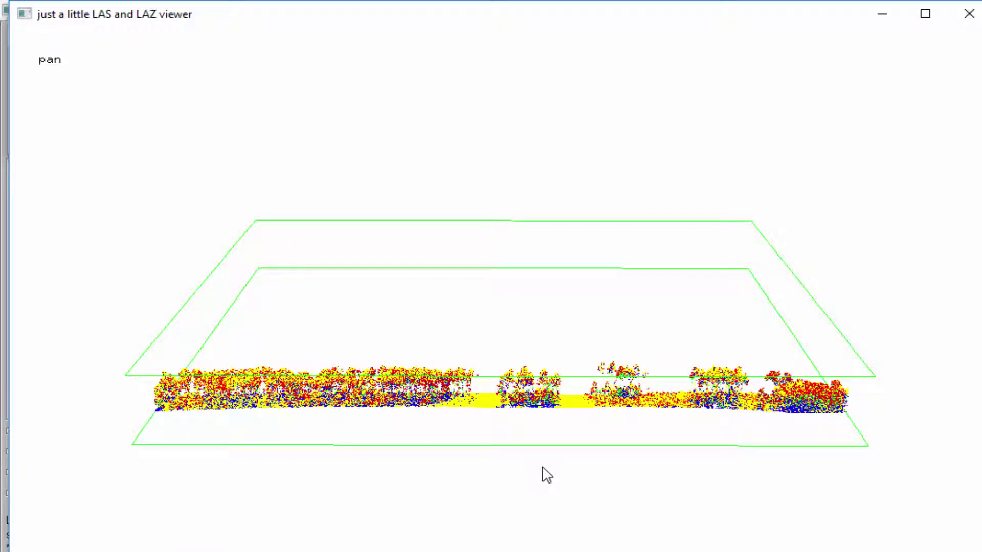
Cycle through the colouring modes on the cross-section to compare its elevation, return and flightline colours
key("c")
key("c")
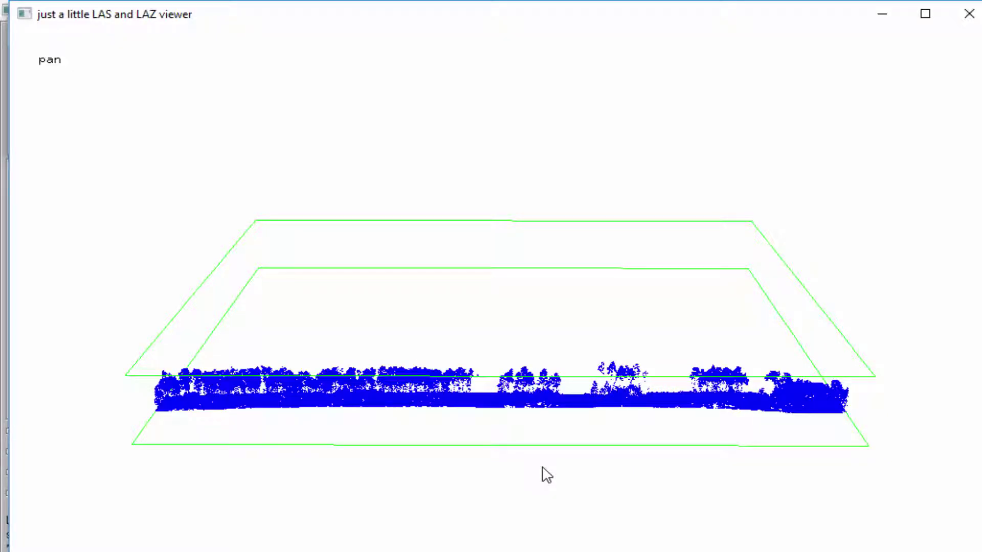
key("c")
key("c")
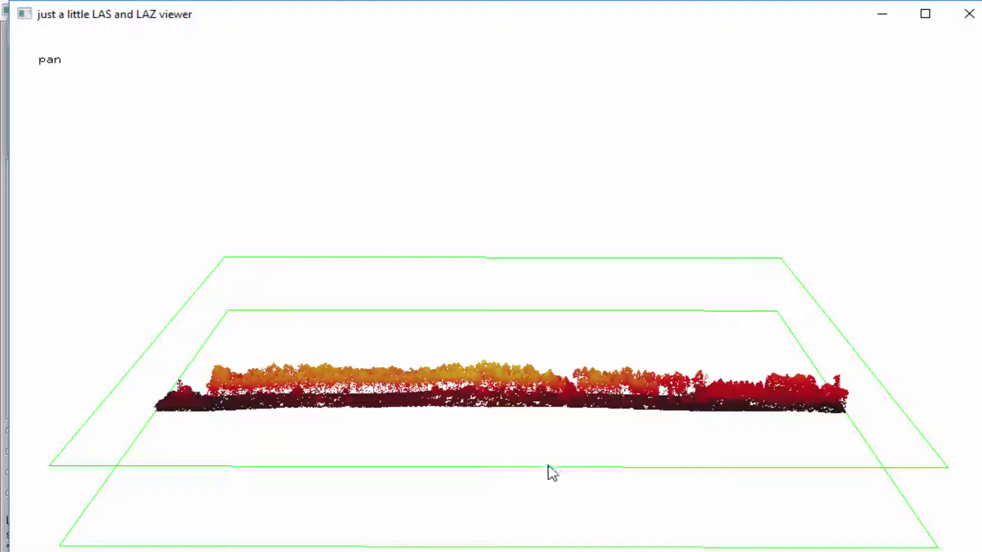
key("c")
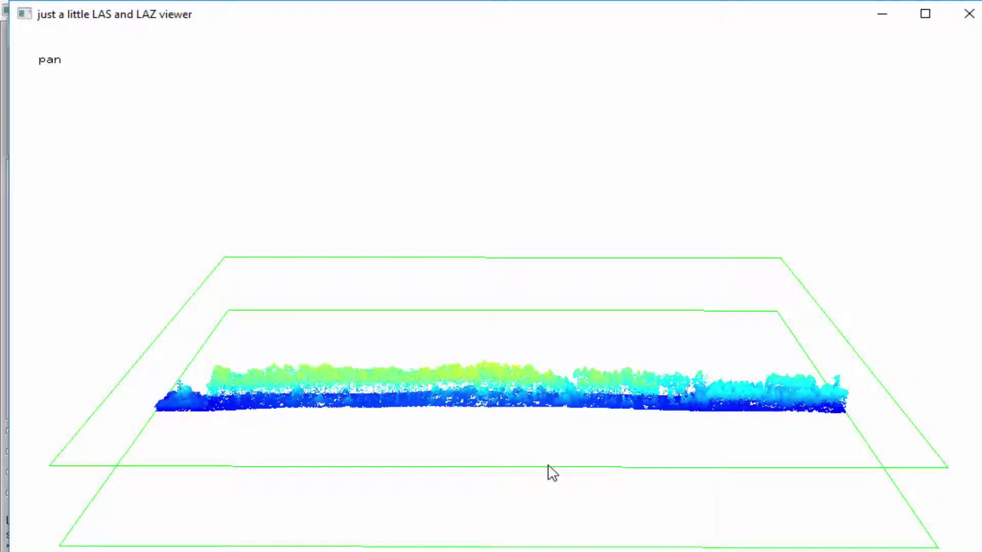
key("c")
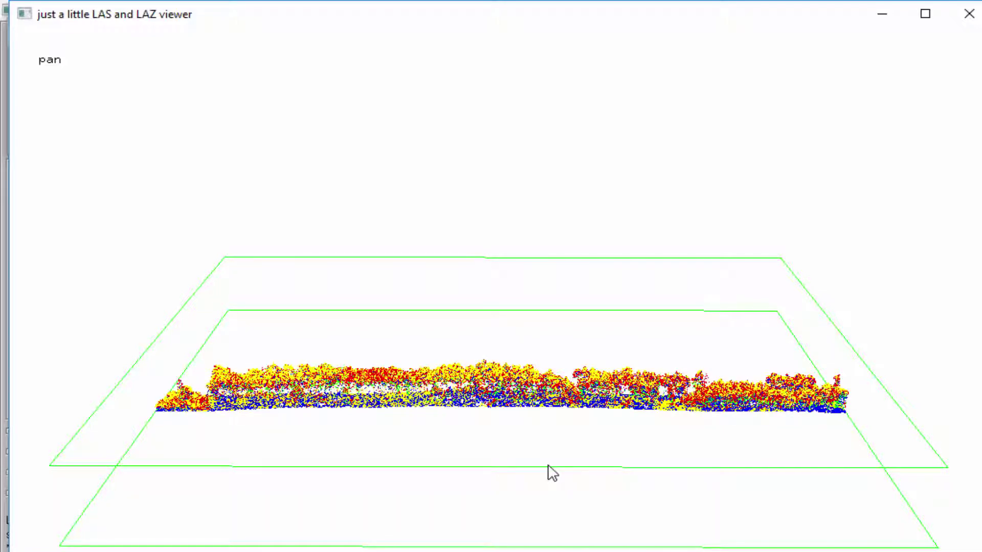
key("c")
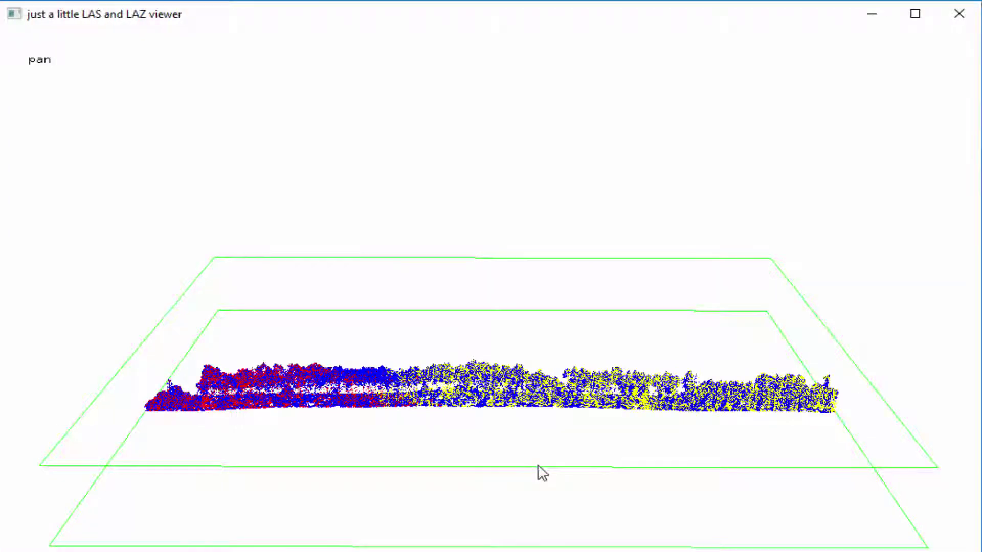
key("c")
Colour the cross-section by flightline
right_click(527, 231)
mouse_move(567, 225)
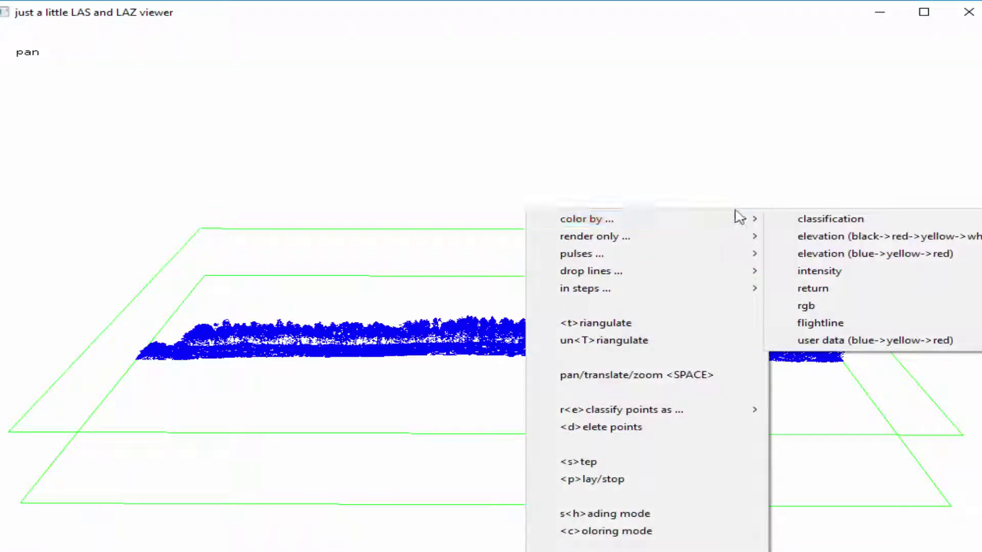
left_click(851, 325)
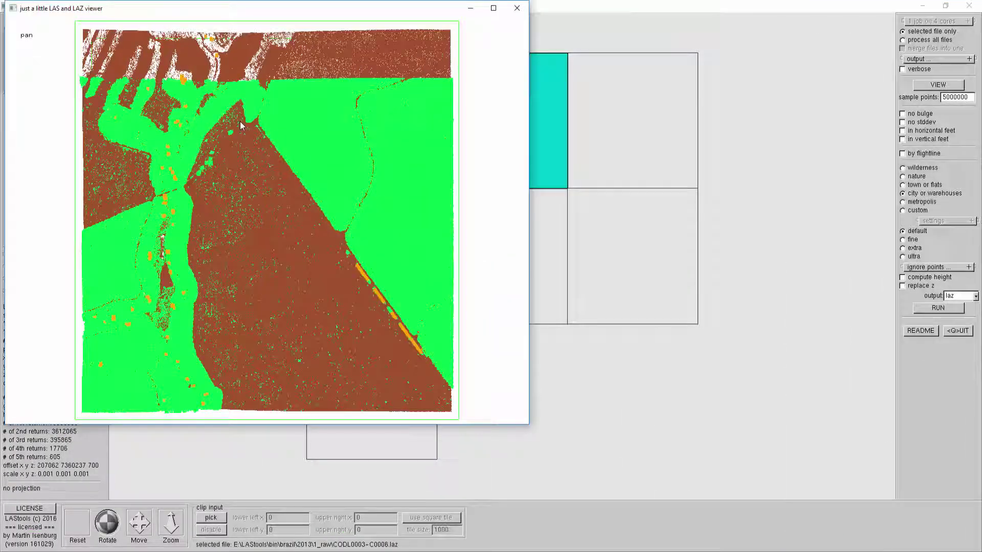
Colour the CODL0003-C0006.laz point cloud by intensity and view it from an oblique angle
right_click(240, 121)
mouse_move(280, 135)
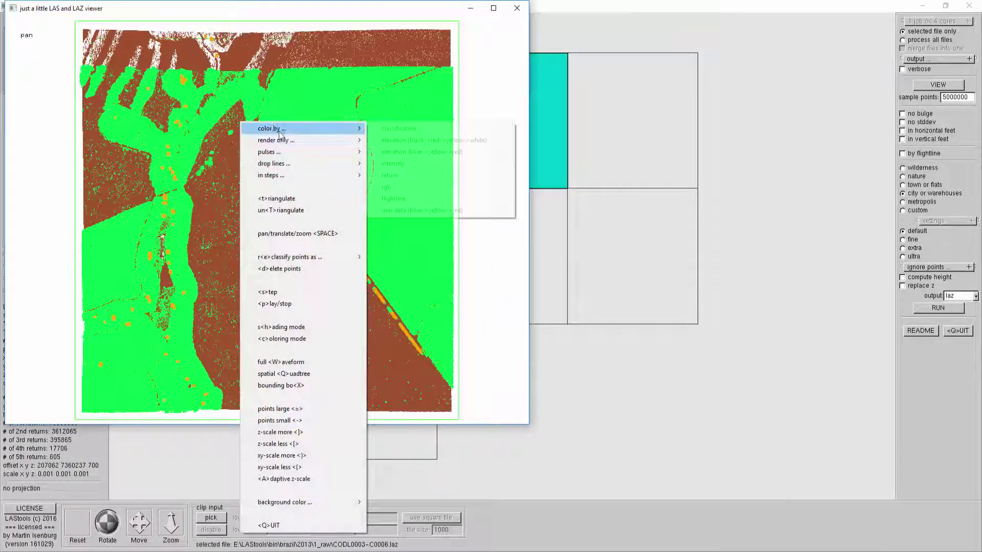
left_click(404, 166)
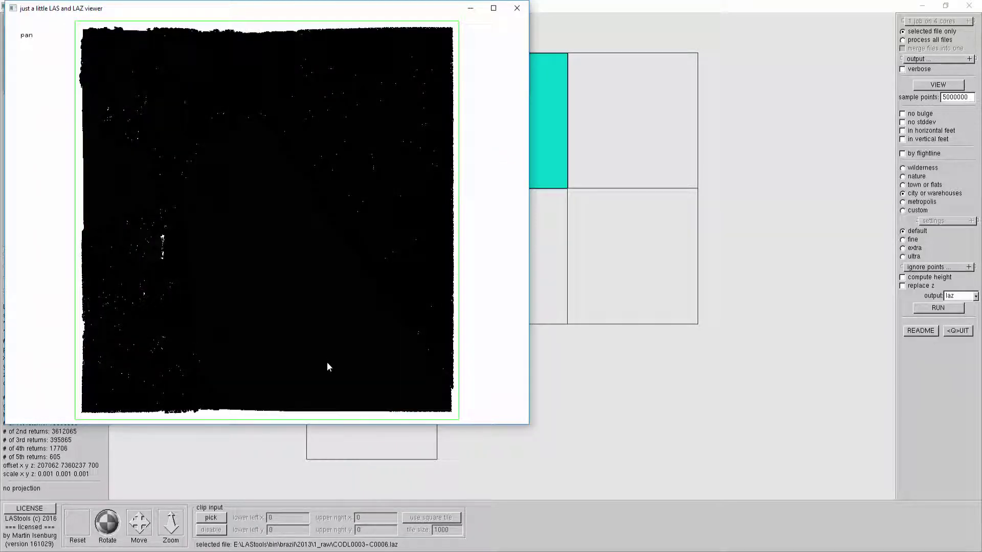
left_click_drag(327, 333, 332, 187)
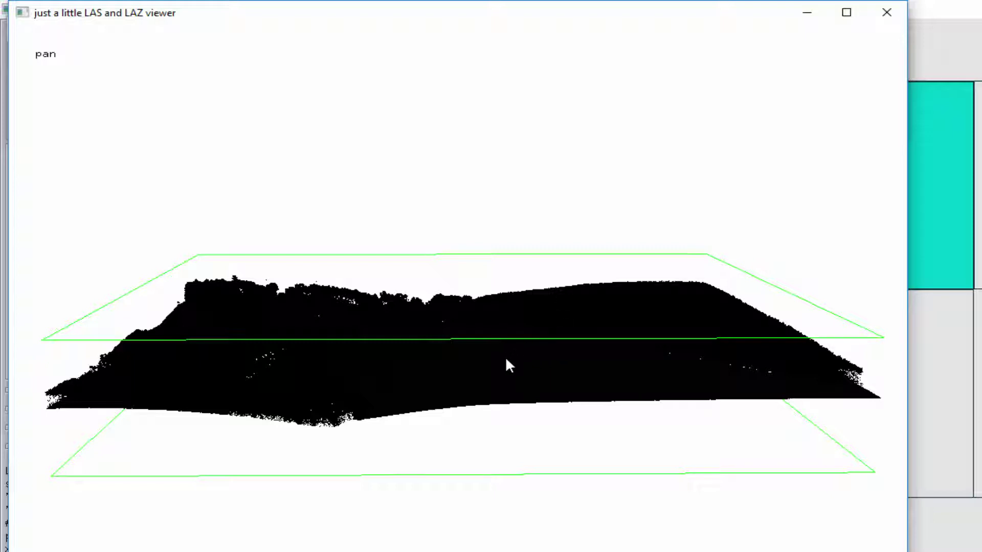
Colour the CODL0003-C0006.laz point cloud by return and inspect it from the side and from above
right_click(540, 270)
mouse_move(576, 230)
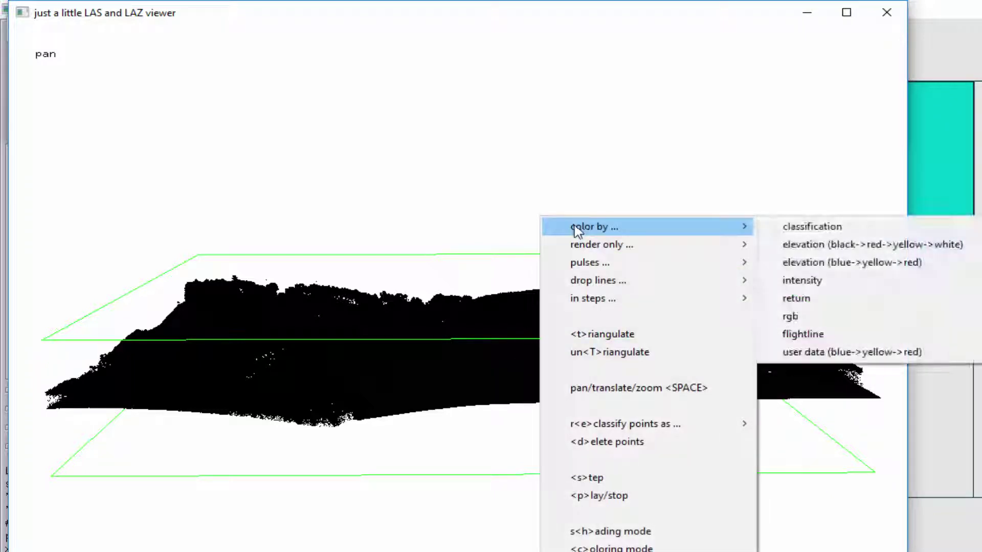
left_click(811, 301)
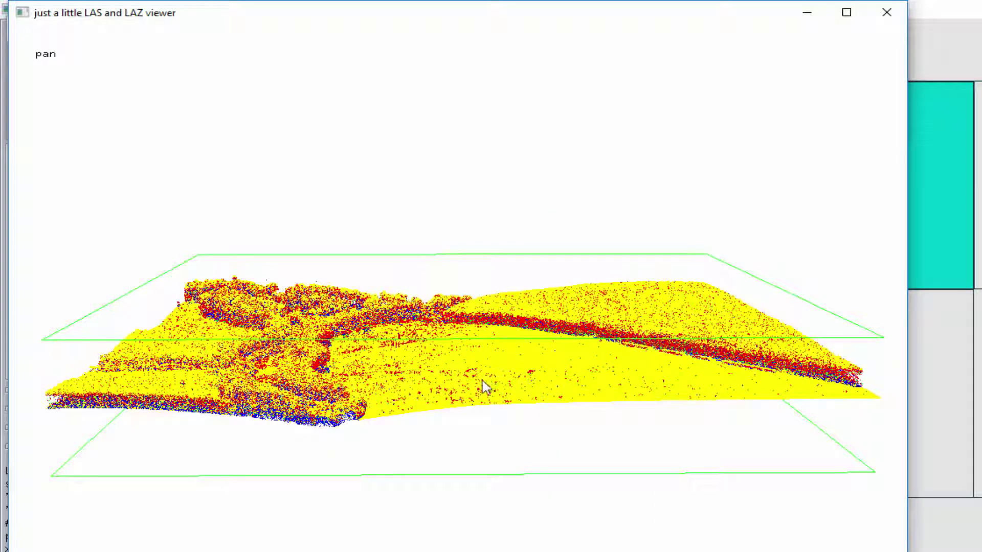
left_click_drag(473, 339, 473, 329)
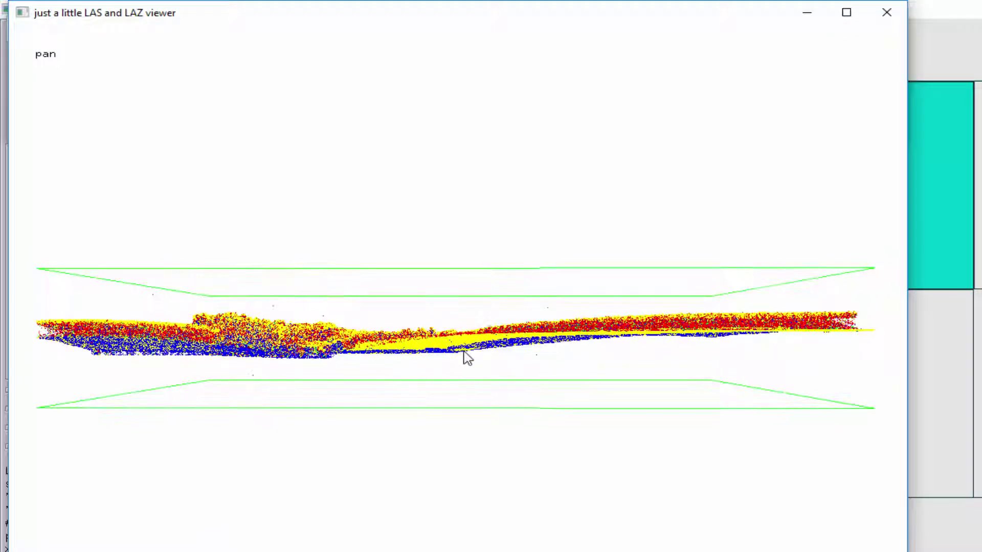
left_click_drag(460, 392, 464, 534)
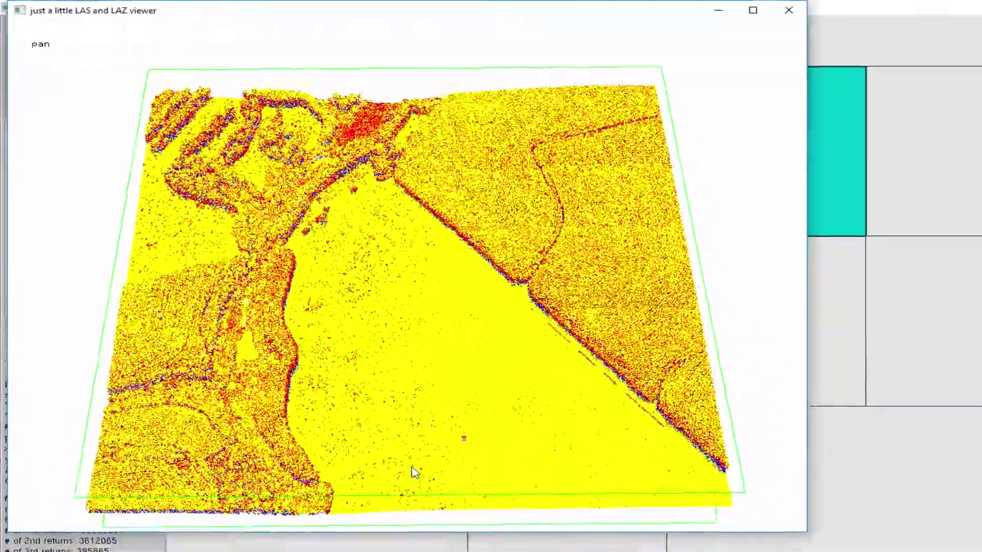
Switch the return-coloured point cloud between its display subsets and examine them from above and from the side
left_click_drag(414, 473, 412, 533)
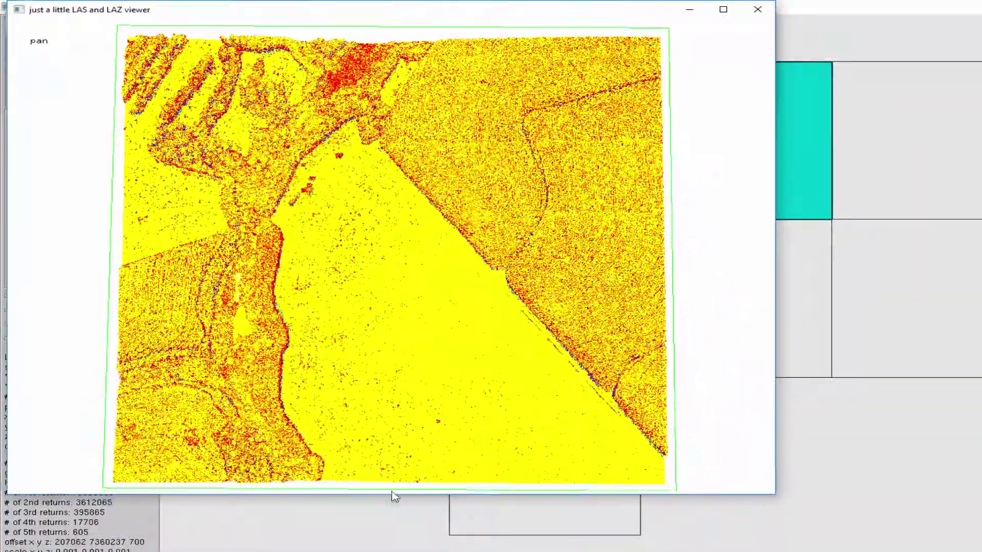
left_click_drag(393, 495, 397, 491)
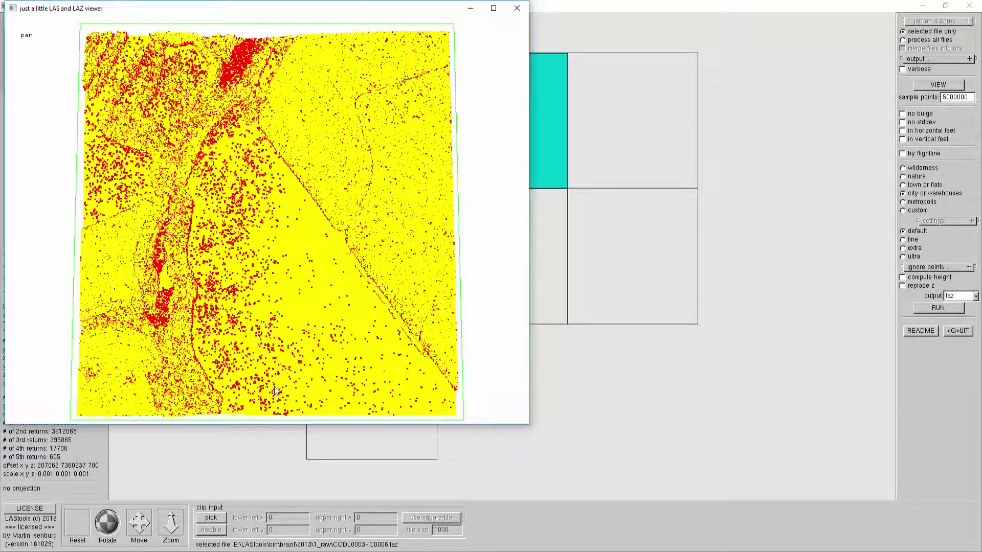
key("c")
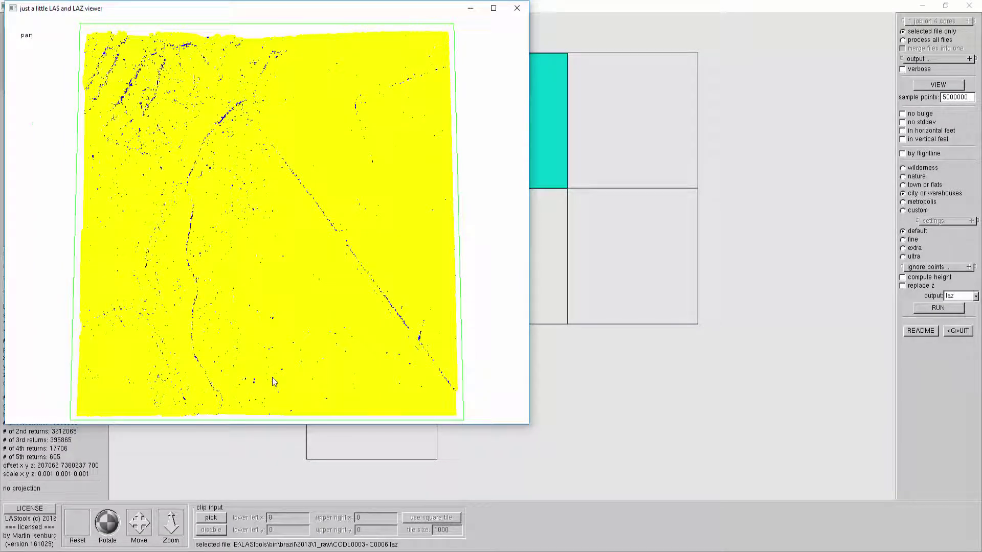
left_click_drag(272, 377, 276, 104)
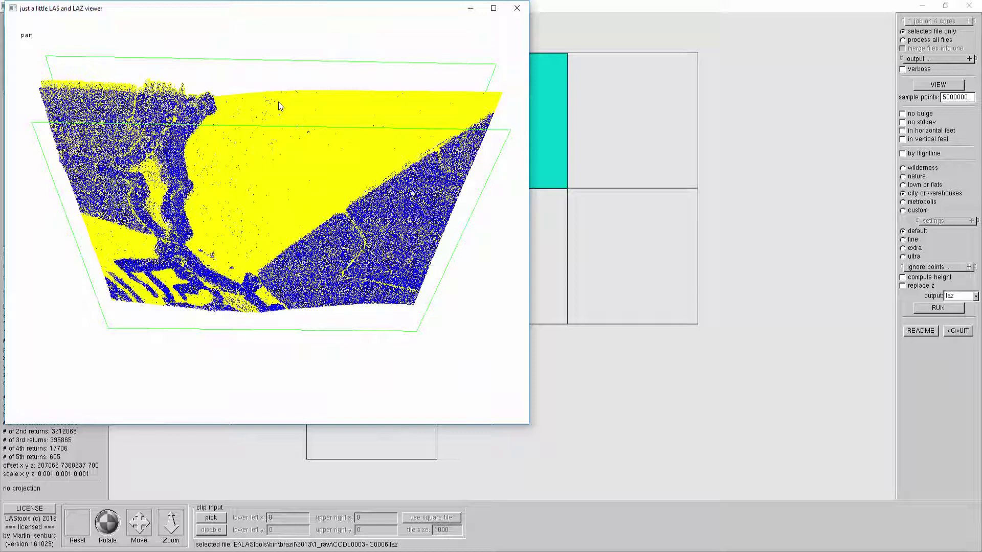
left_click_drag(278, 104, 274, 153)
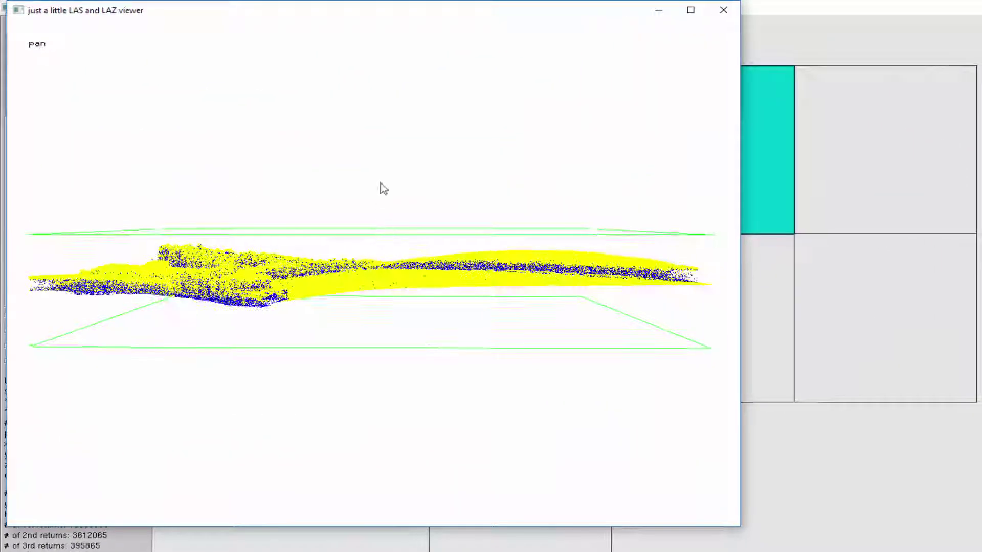
Colour the CODL0003-C0006.laz point cloud by flightline and view it from above
right_click(381, 154)
mouse_move(396, 162)
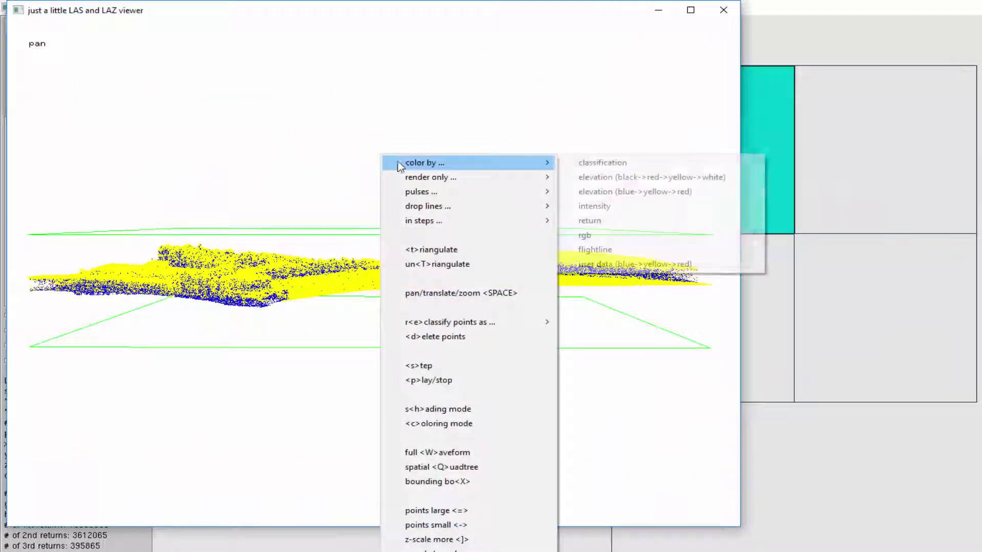
left_click(617, 250)
left_click_drag(475, 344, 483, 522)
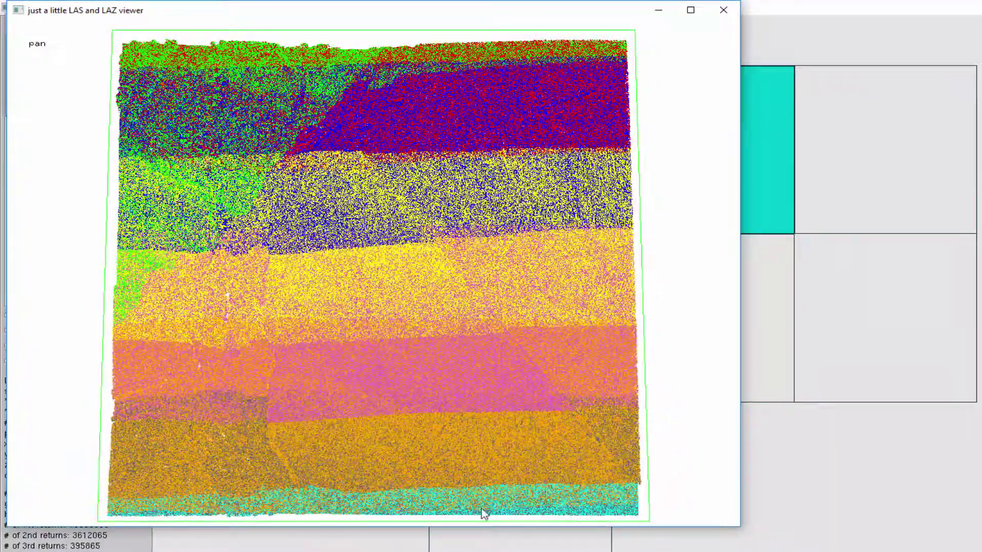
Display the individual flightlines of the point cloud one after another to examine their coverage and overlap
key("v")
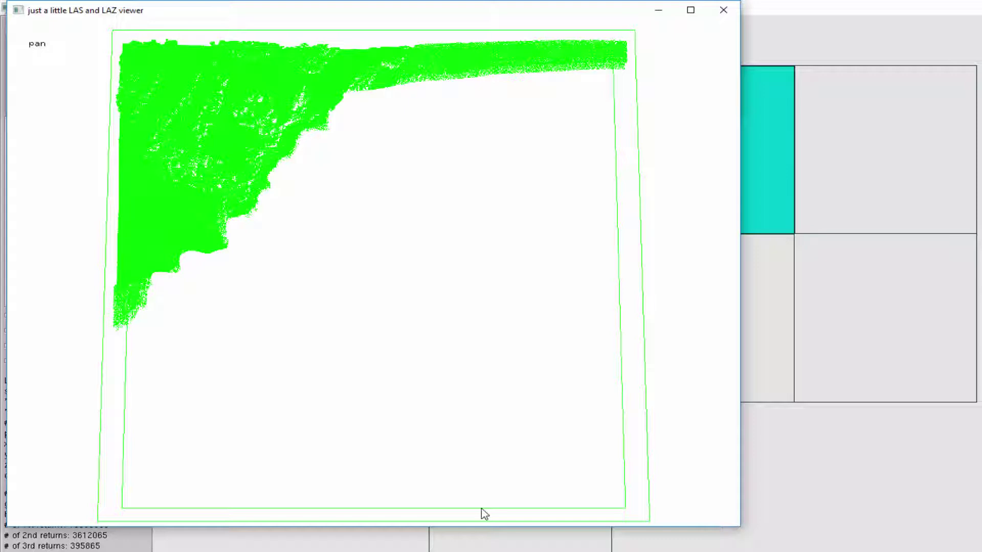
key("b")
key("w")
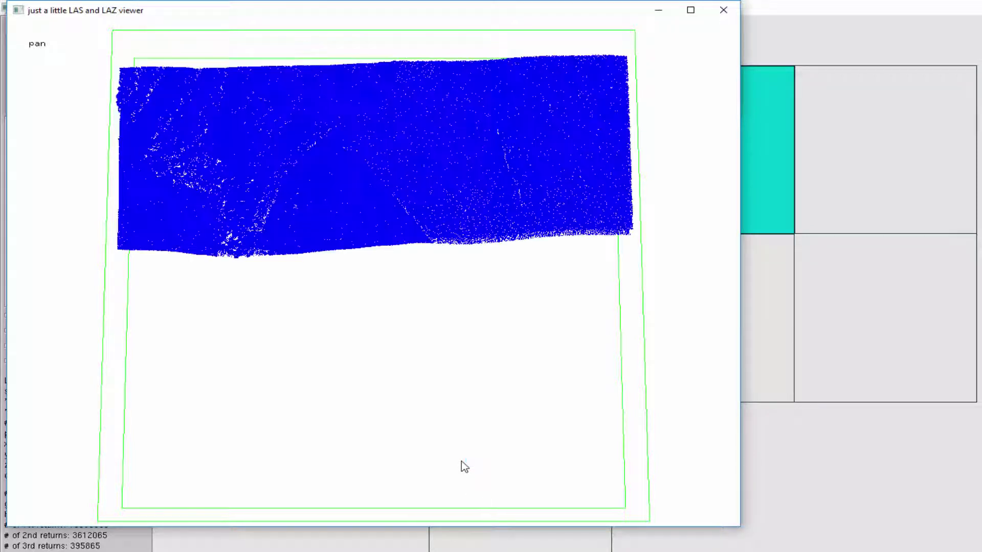
key("u")
key("g")
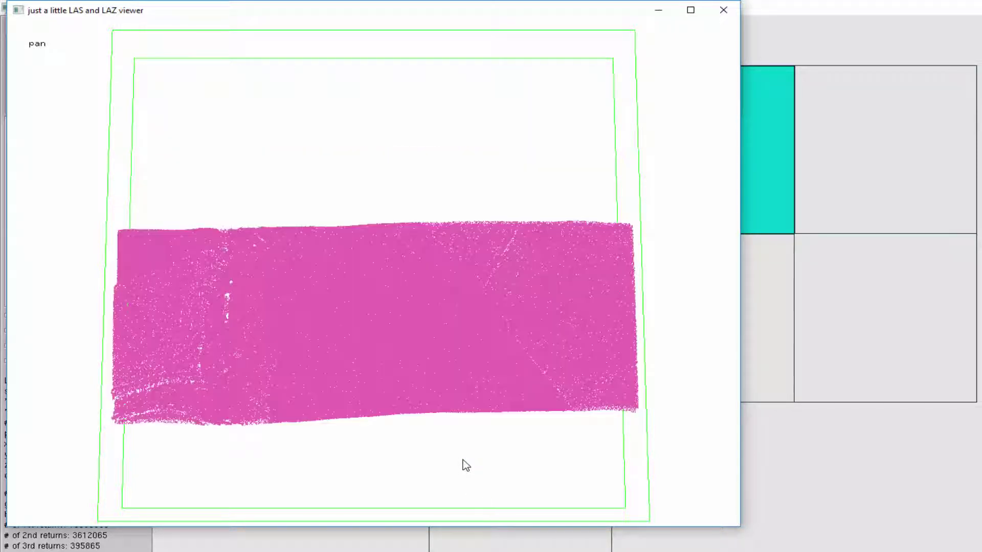
key("3")
key("4")
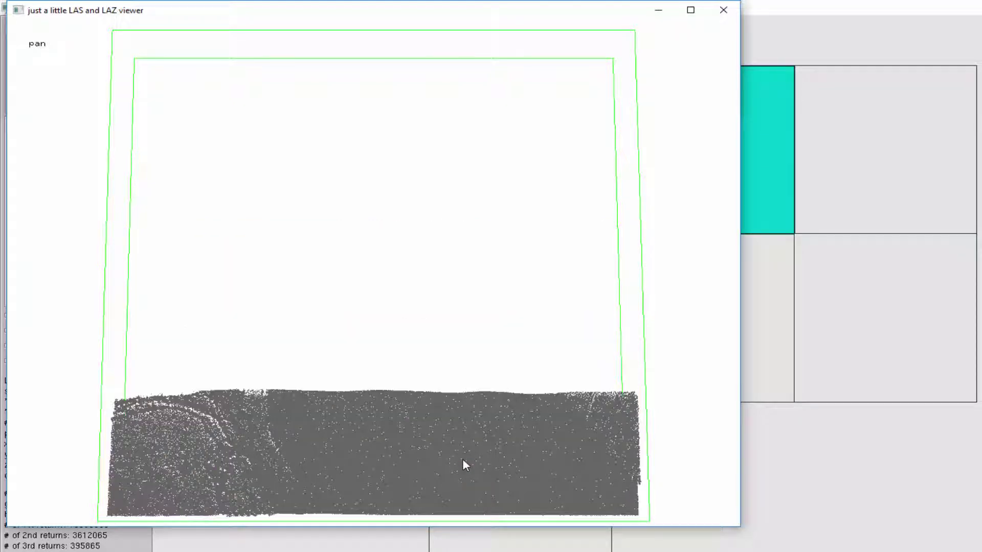
key("5")
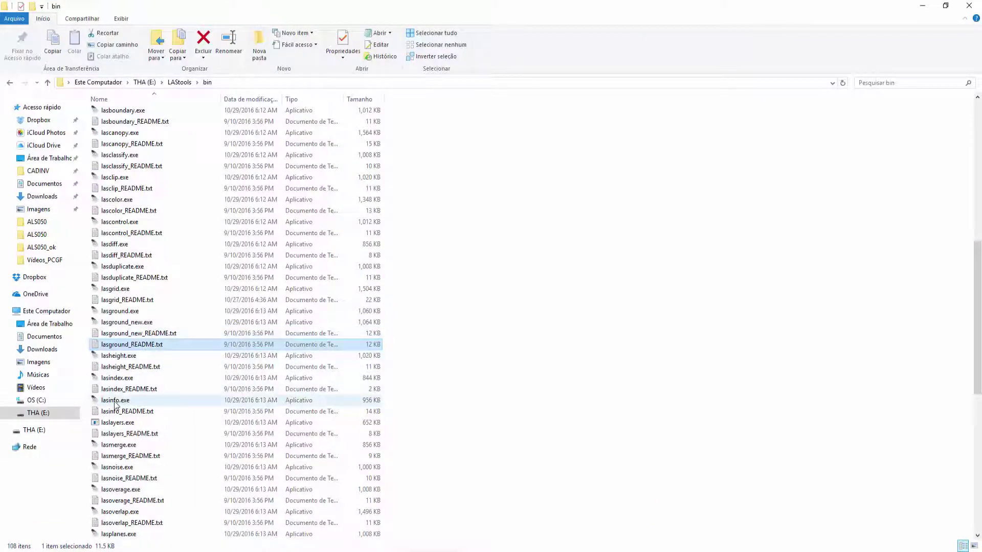
Launch lasinfo.exe from the LAStools\bin folder and maximize its window
left_click(115, 401)
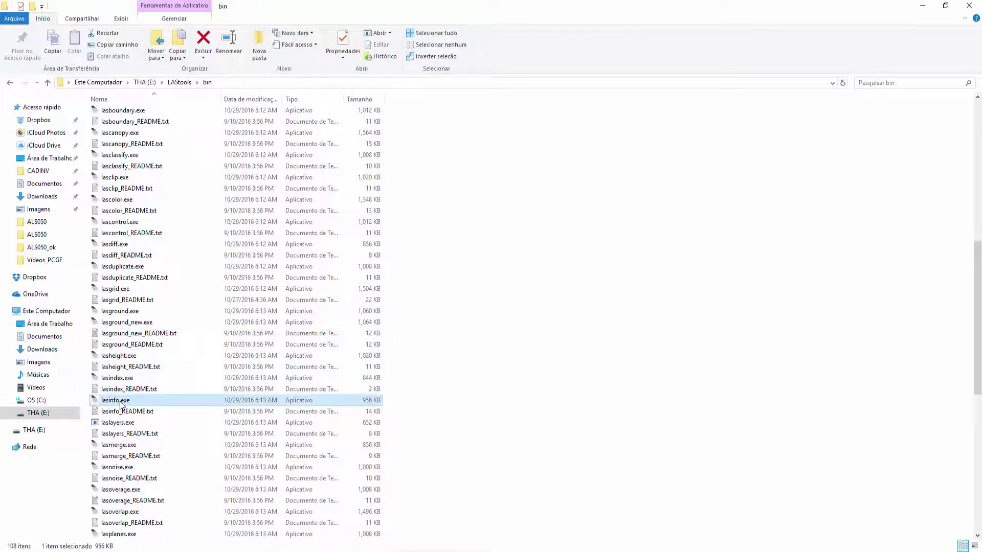
double_click(121, 404)
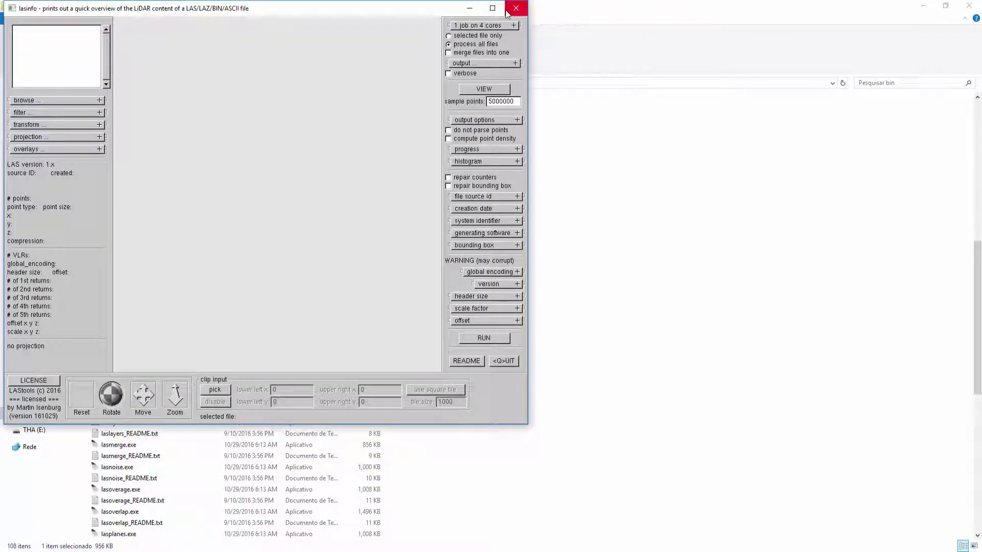
left_click(488, 9)
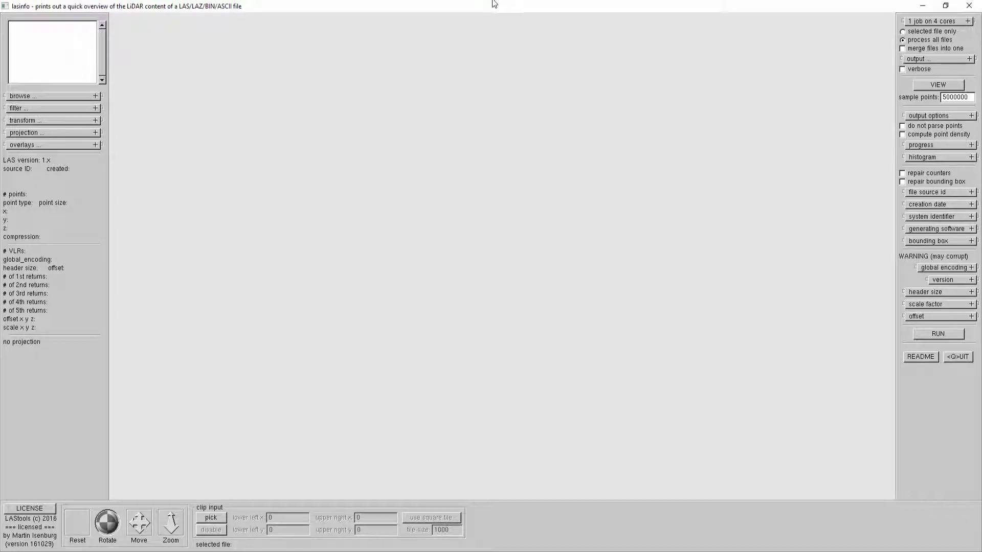
Load all .laz files from the brazil\2013\1_raw folder as input
left_click(54, 97)
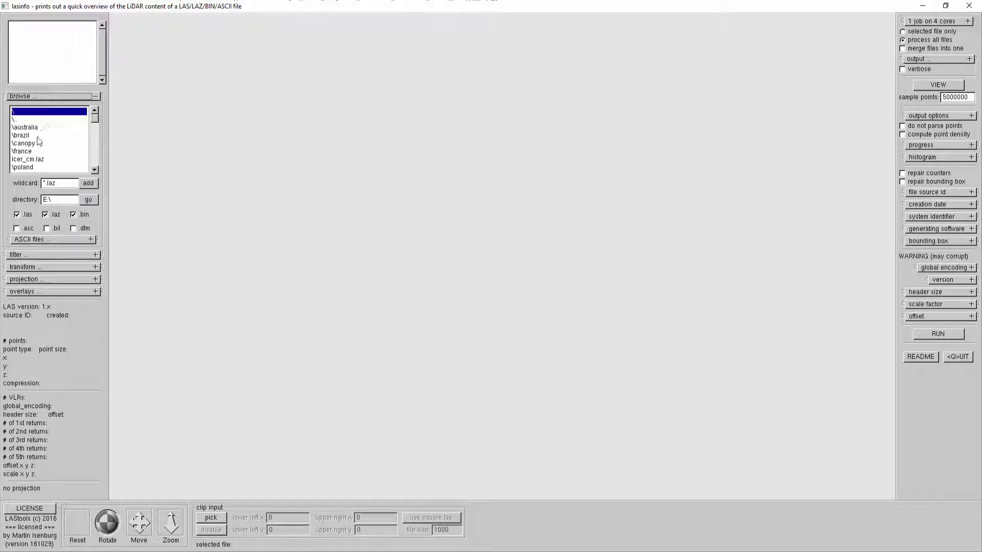
double_click(20, 135)
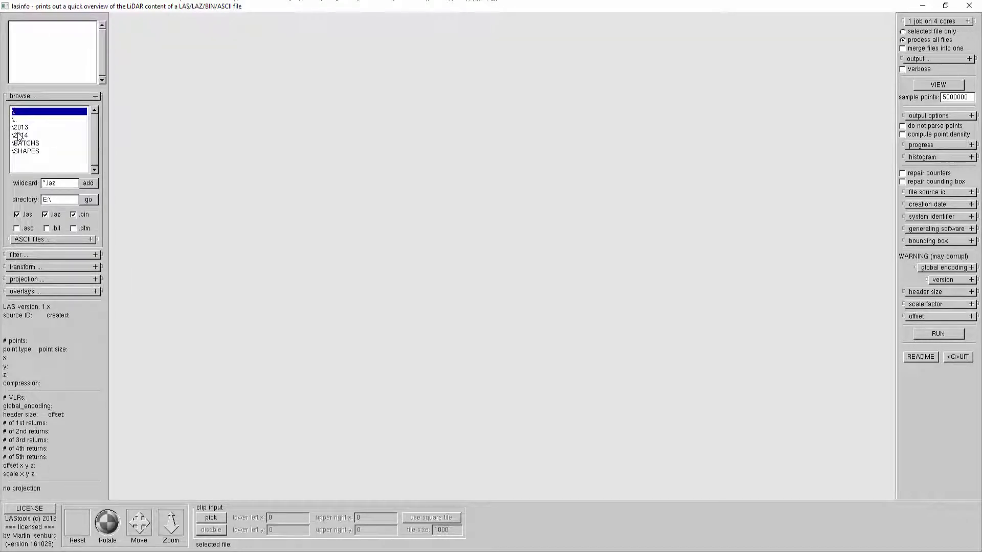
double_click(24, 128)
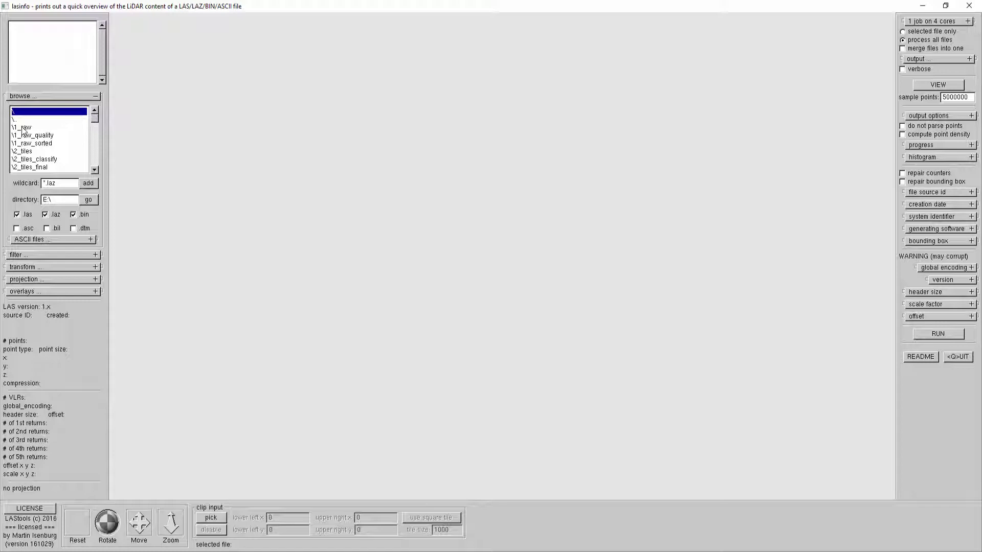
double_click(23, 128)
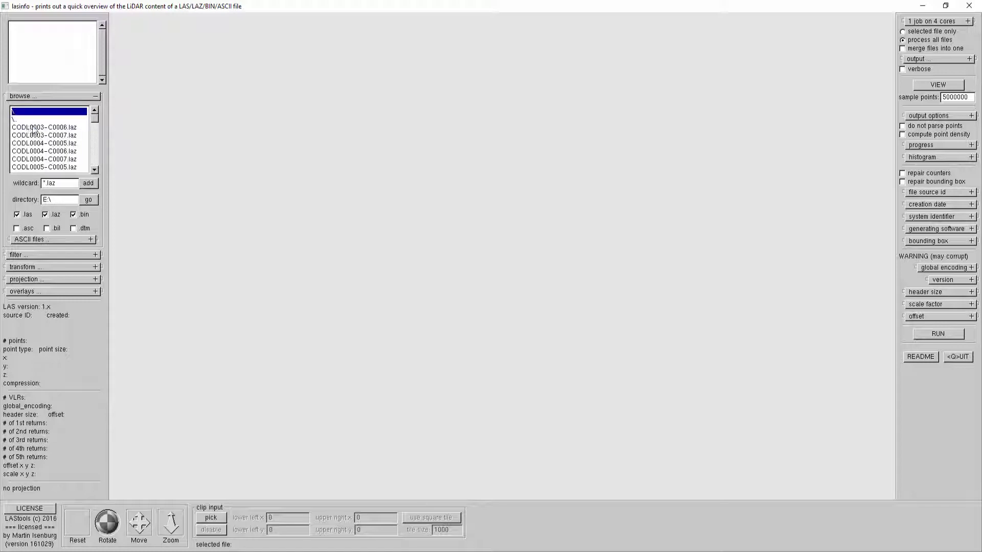
left_click(87, 185)
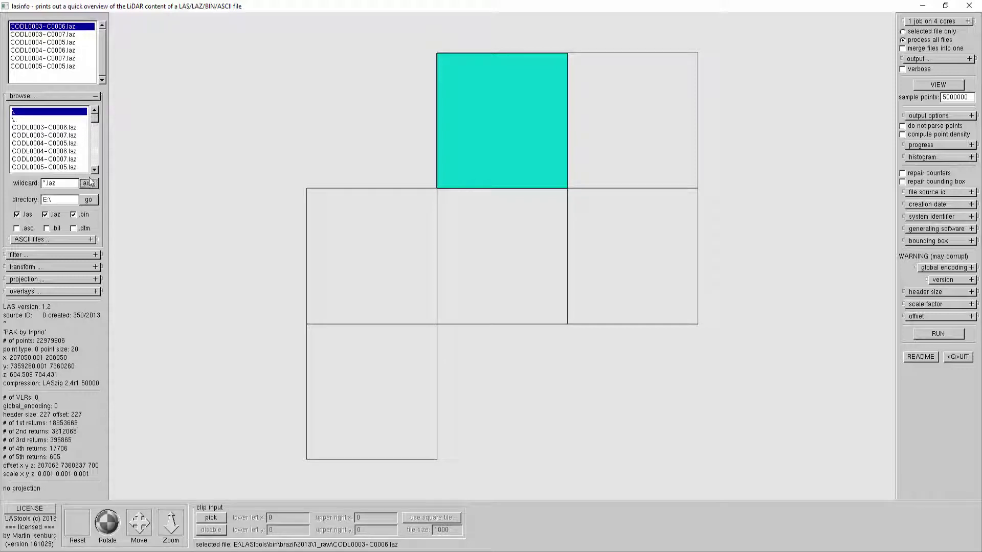
Set the output directory to brazil\2013\1_raw_quality and the report output format to *_info.txt
left_click(918, 60)
left_click(913, 74)
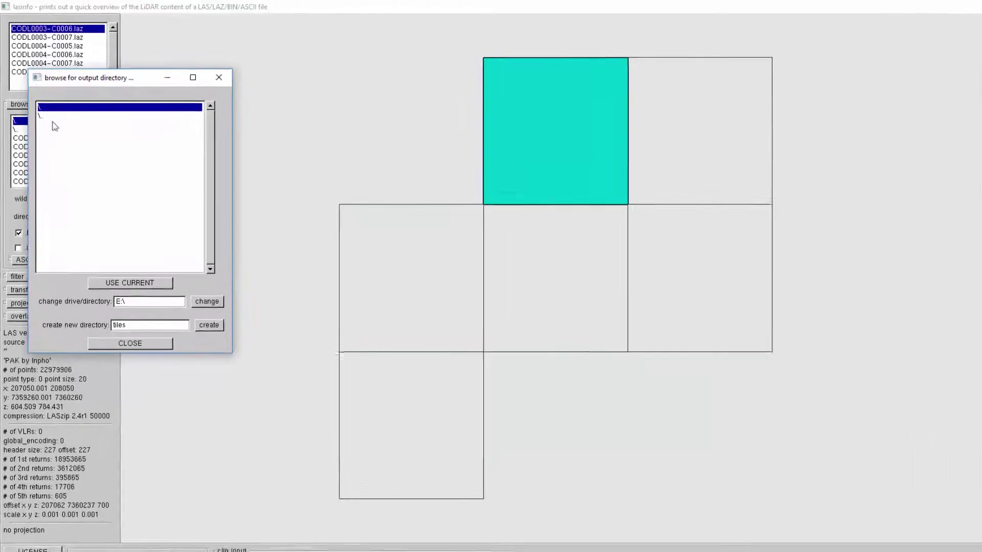
double_click(59, 153)
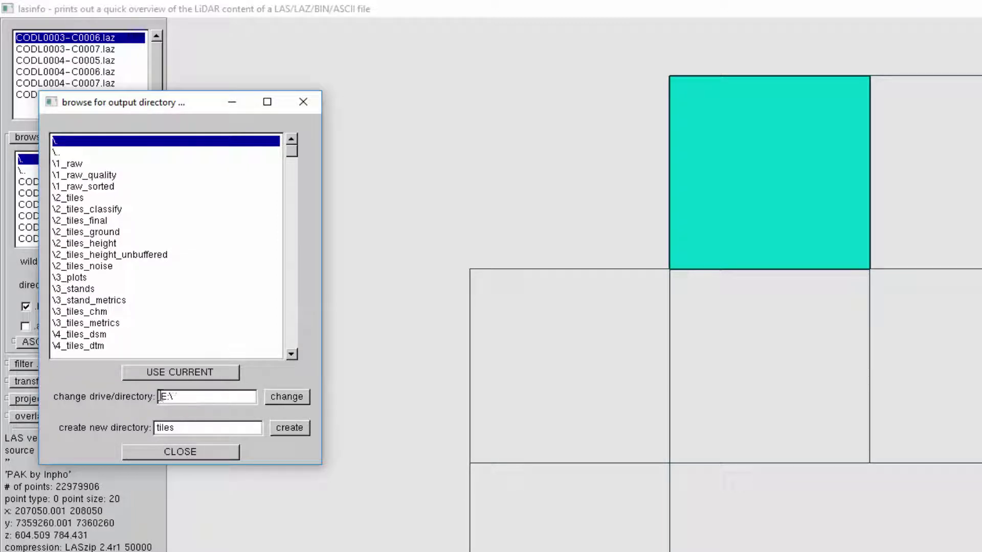
left_click(86, 175)
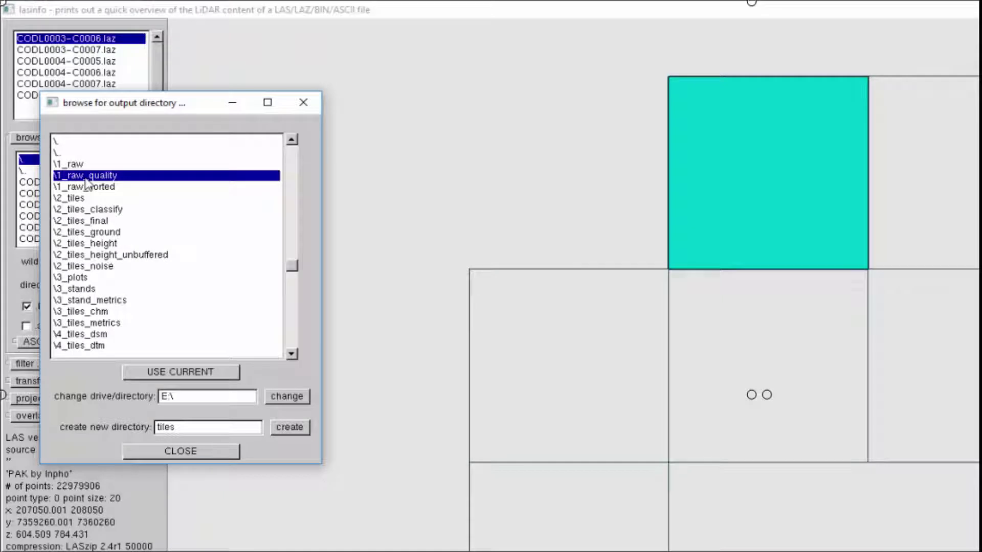
double_click(86, 177)
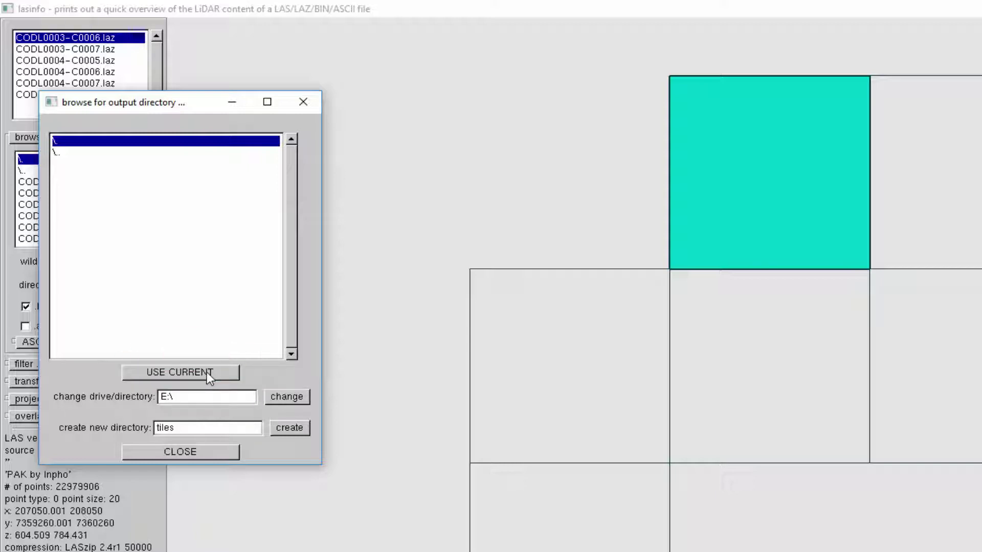
left_click(207, 372)
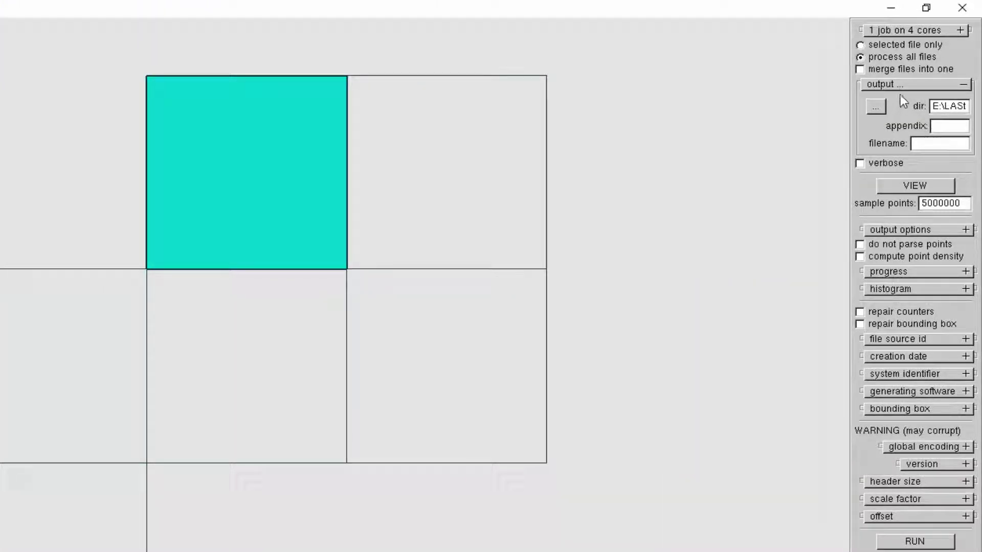
left_click(916, 229)
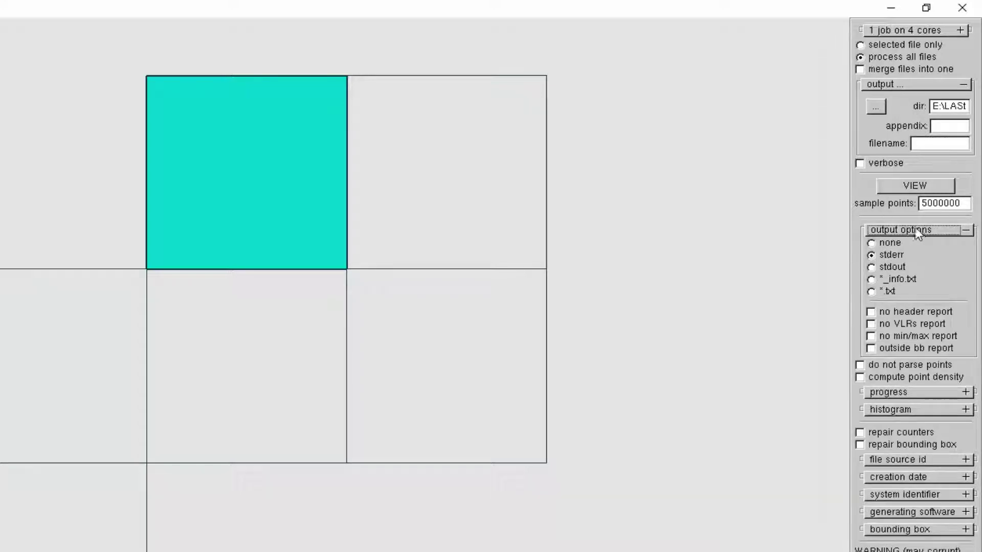
left_click(869, 280)
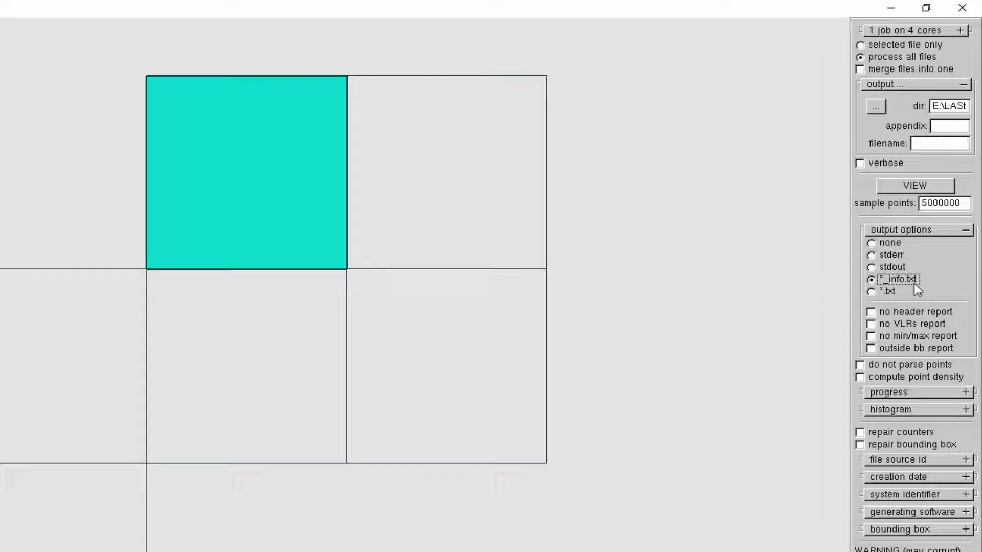
Add an intensity histogram with a bin size of 32 to the report
left_click(892, 408)
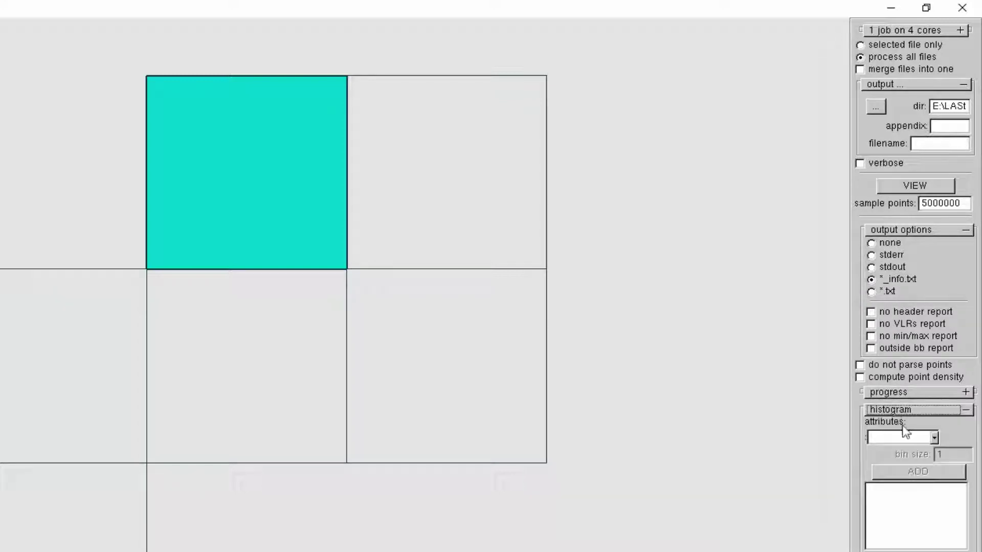
left_click(921, 436)
left_click(901, 513)
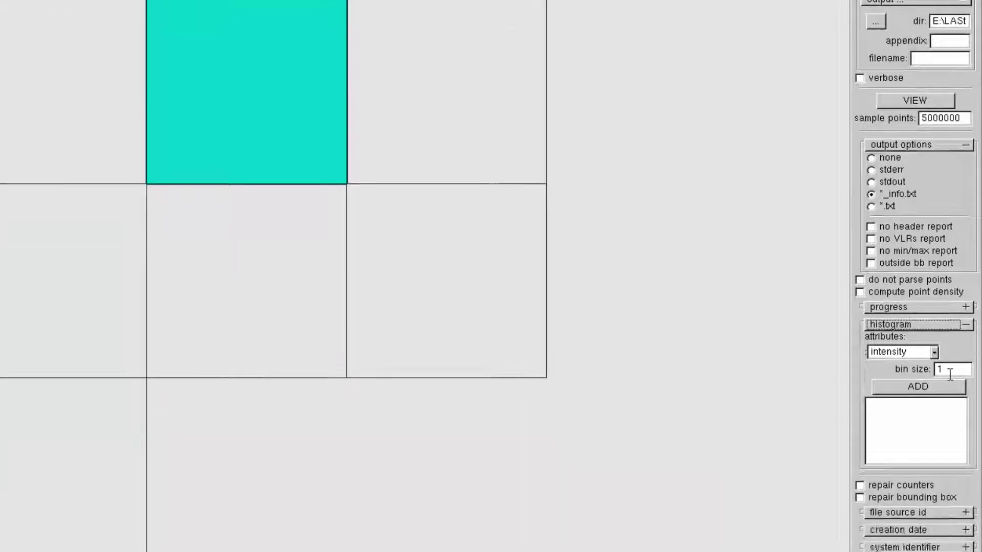
left_click_drag(952, 369, 914, 375)
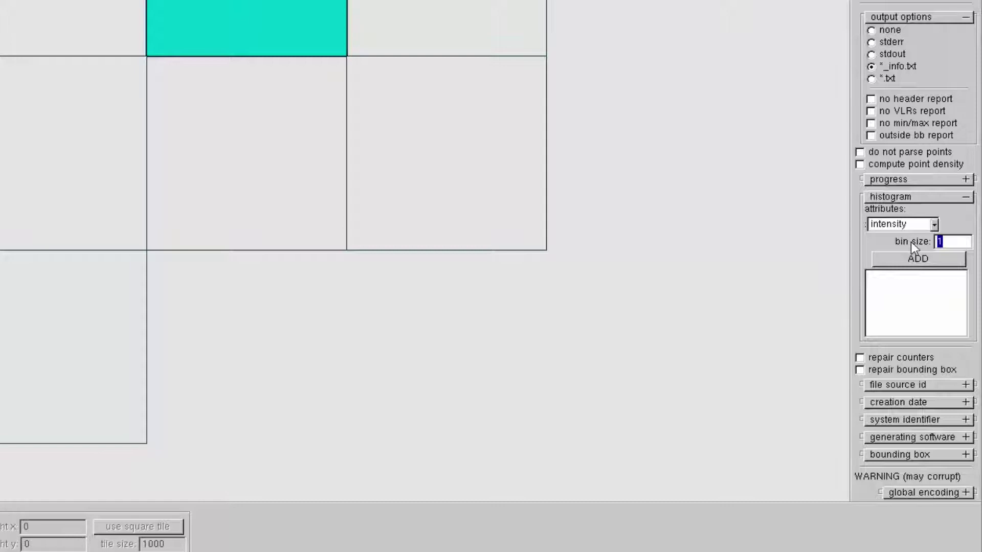
type("32")
left_click(903, 257)
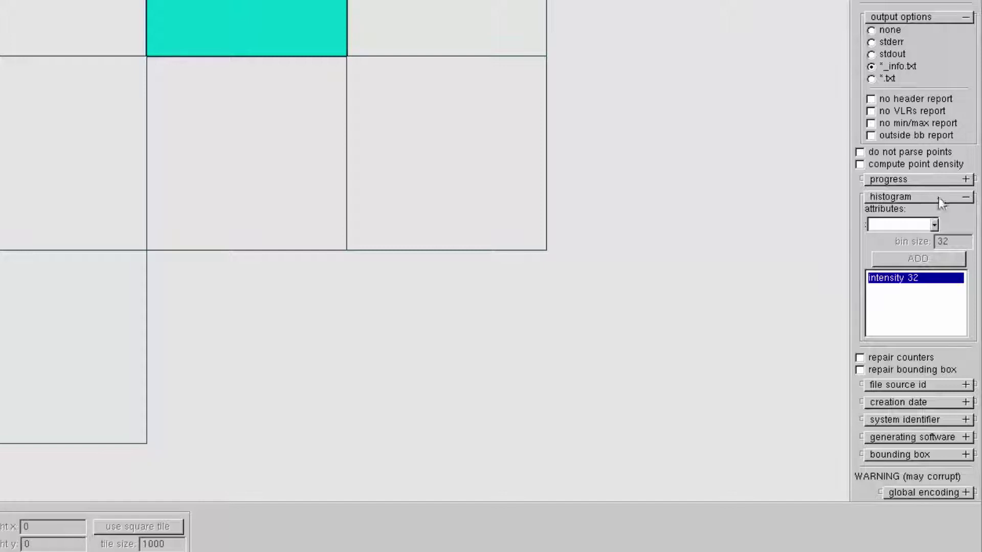
left_click(934, 225)
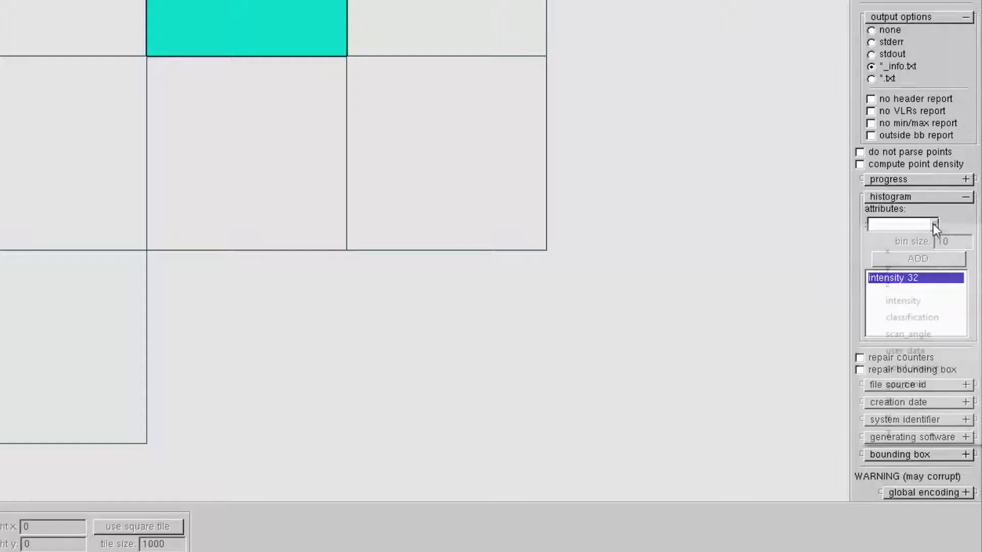
left_click(893, 433)
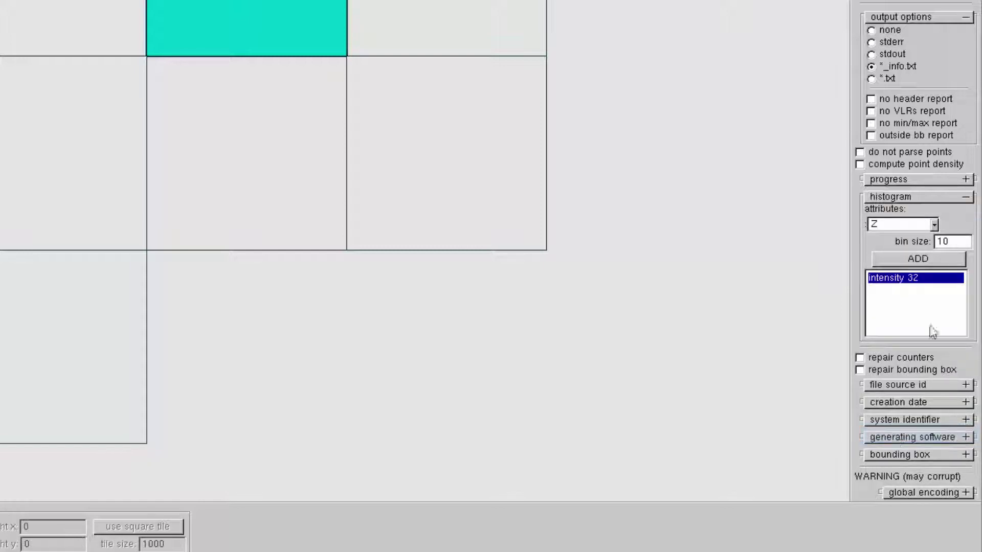
left_click(928, 260)
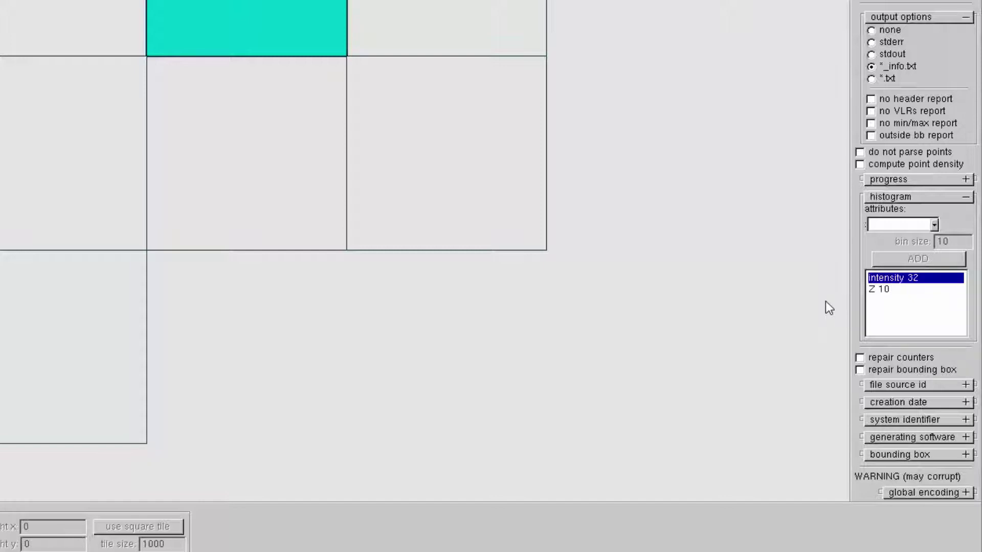
double_click(879, 289)
Add a lowercase z histogram with a bin size of 10 to the report
left_click(934, 225)
left_click(919, 285)
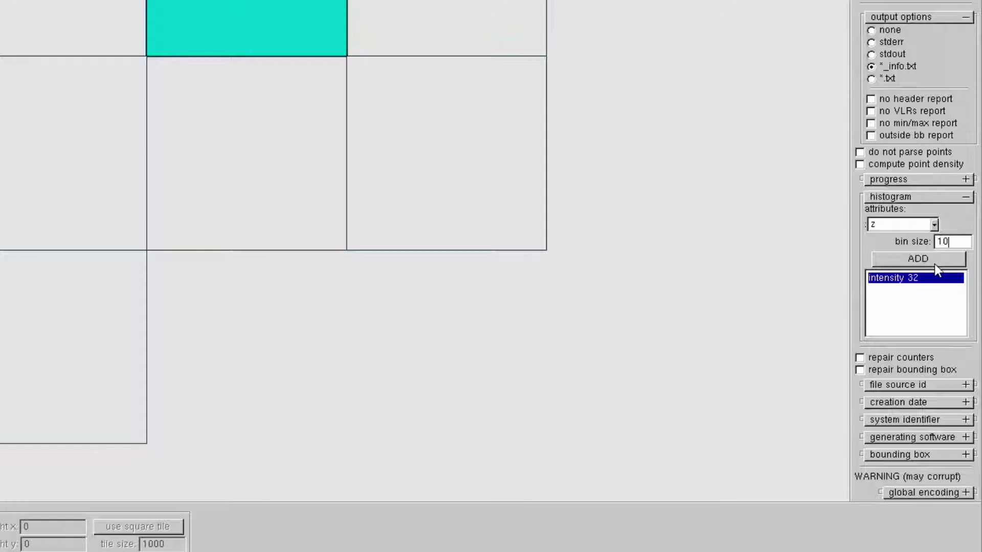
left_click(934, 262)
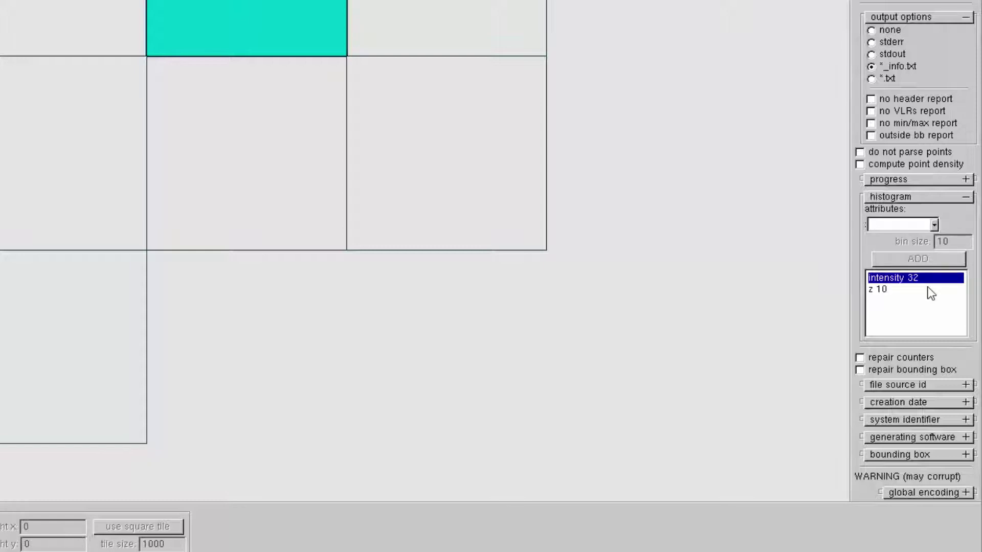
Add a point_source histogram with a bin size of 1 to the report
left_click(881, 225)
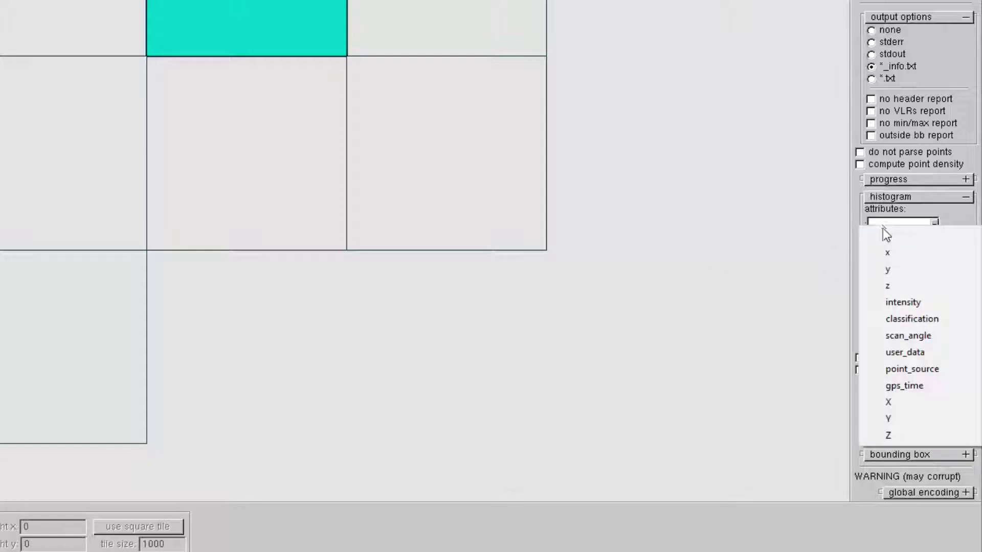
left_click(907, 369)
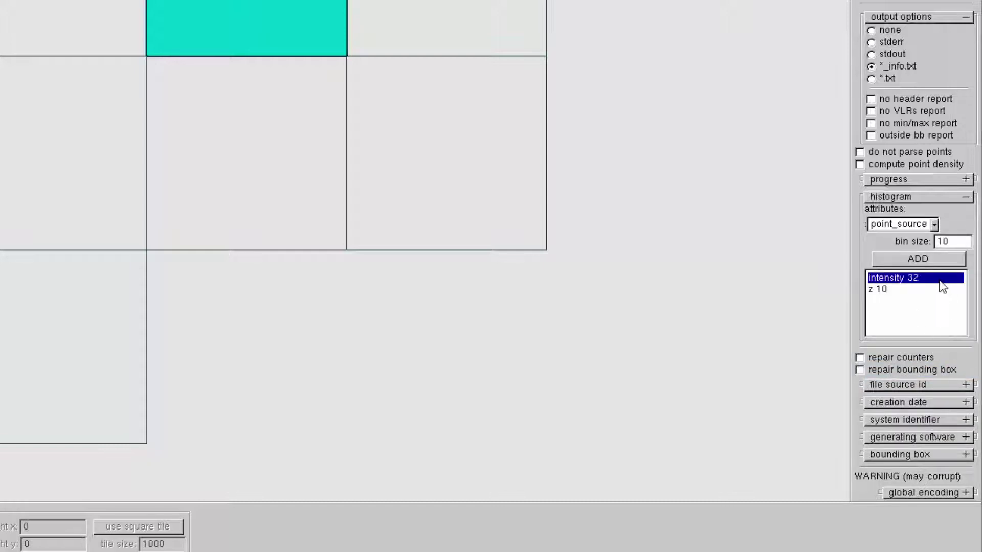
left_click(949, 248)
key("BackSpace")
left_click(933, 258)
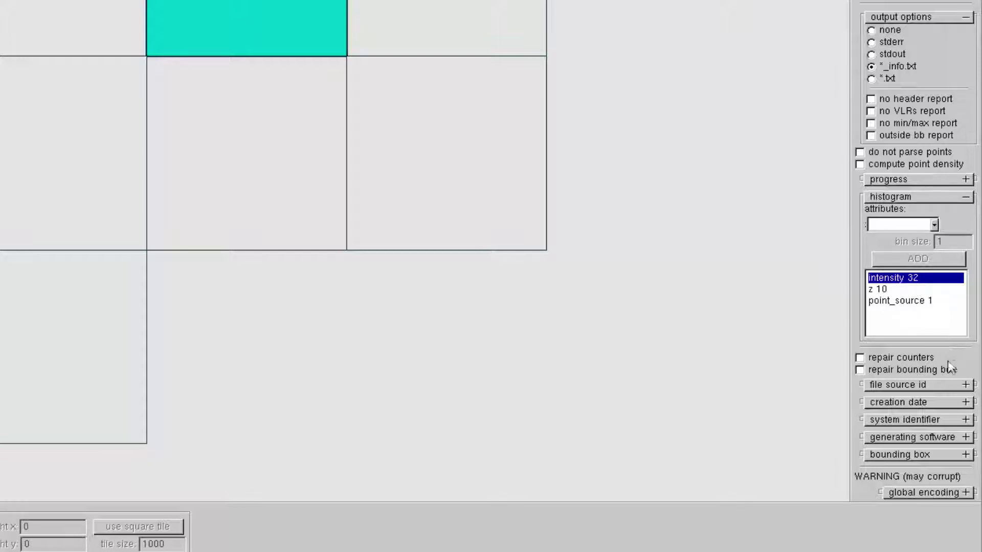
Enable the point density computation and run lasinfo on all loaded tiles
left_click(860, 164)
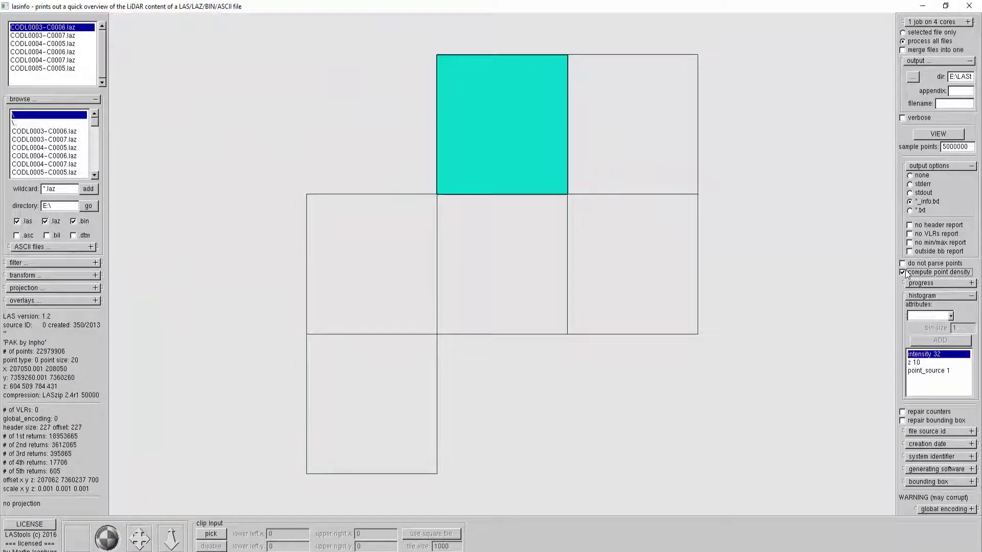
left_click(925, 166)
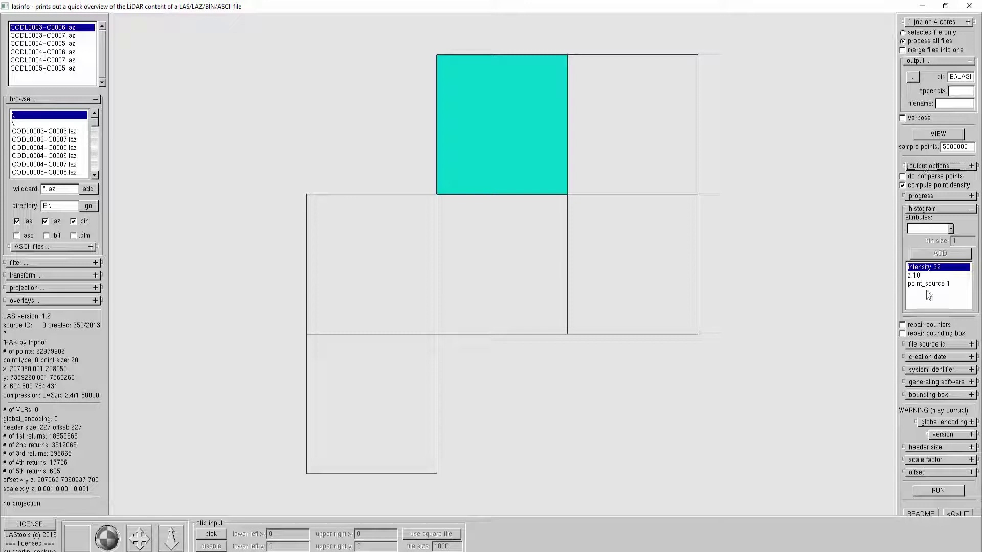
left_click(938, 491)
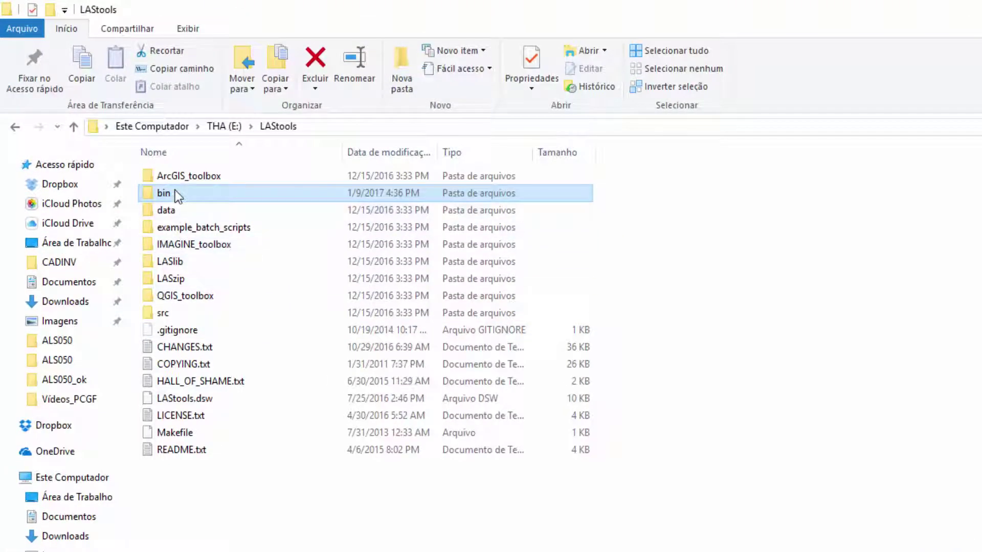
Open CODL0003-C0006_info.txt from the LAStools\bin\brazil\2013\1_raw_quality folder and maximize its window
double_click(177, 194)
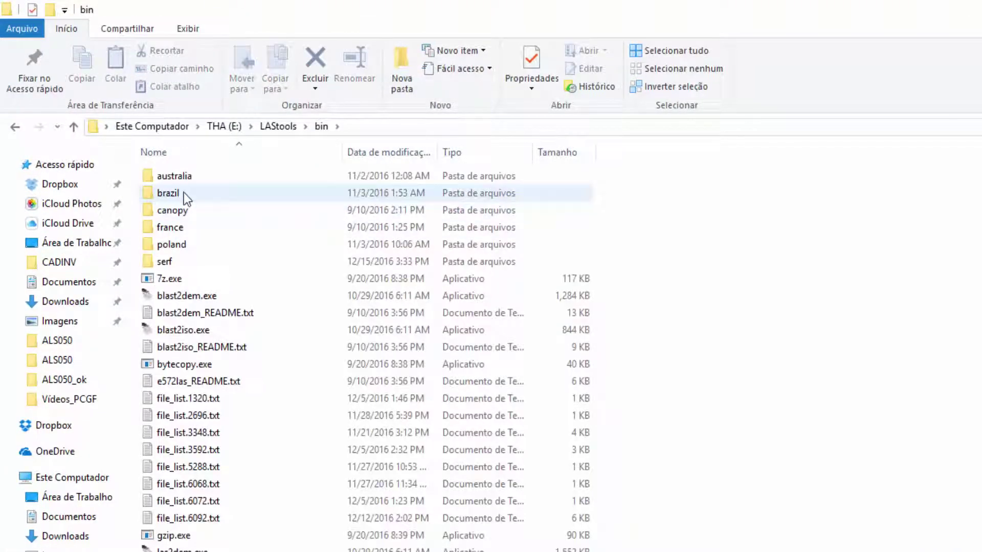
double_click(183, 192)
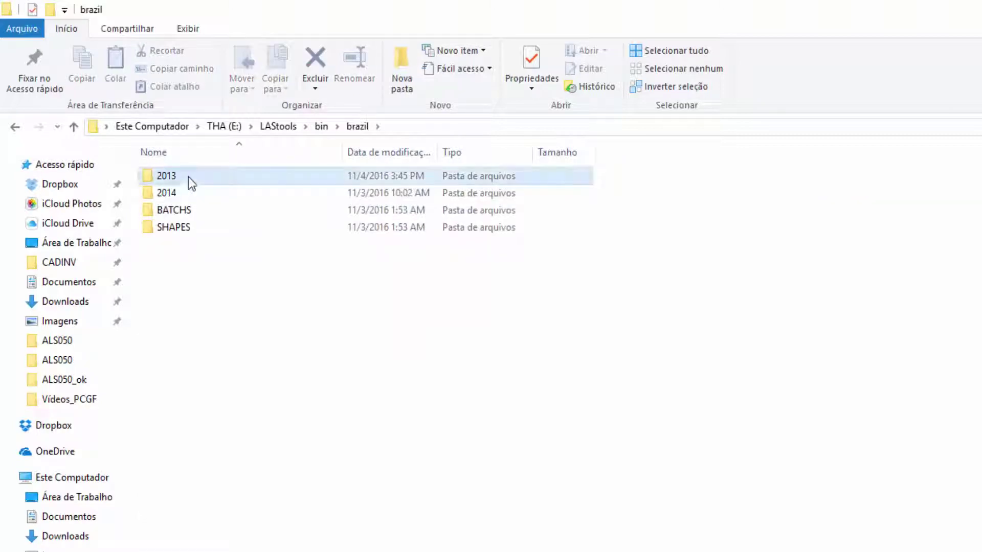
double_click(189, 177)
double_click(186, 193)
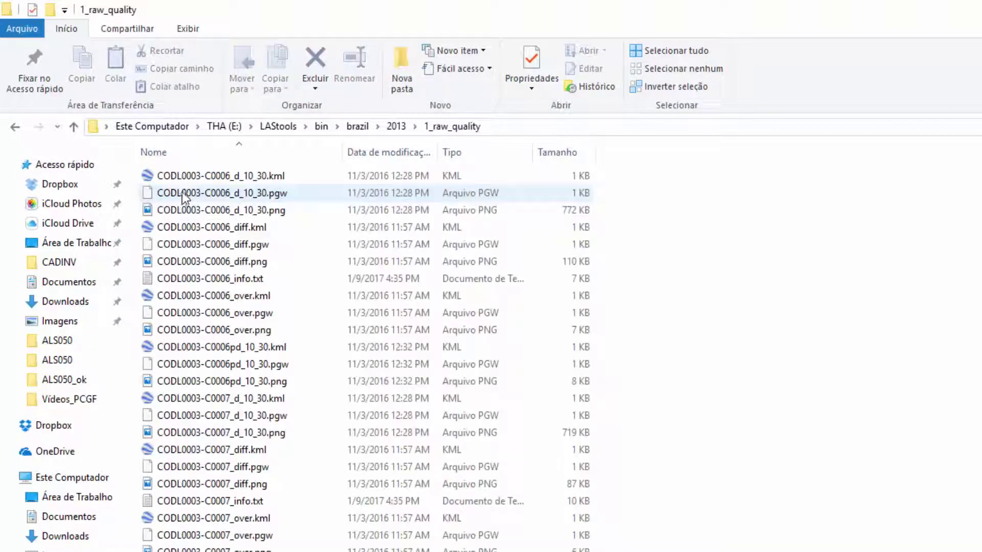
left_click(205, 280)
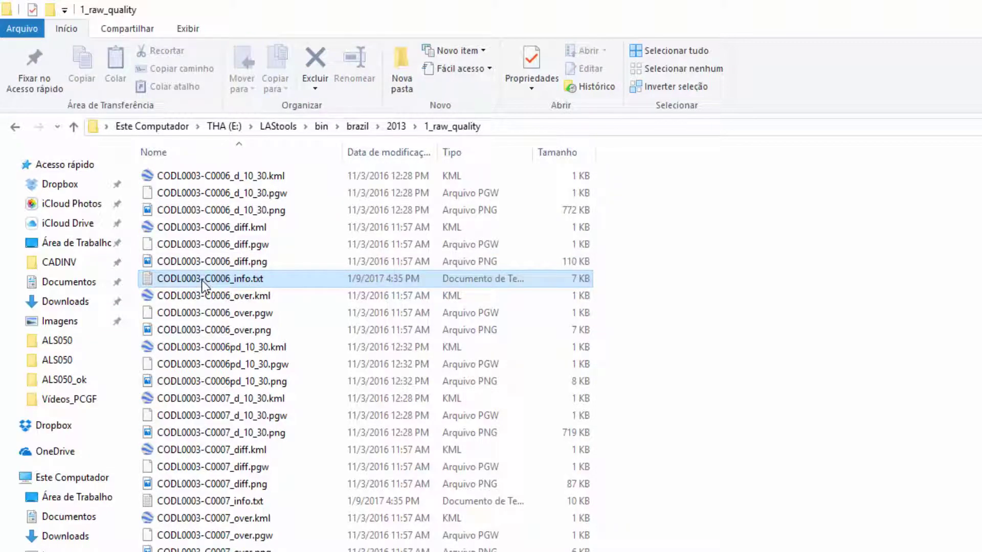
double_click(202, 280)
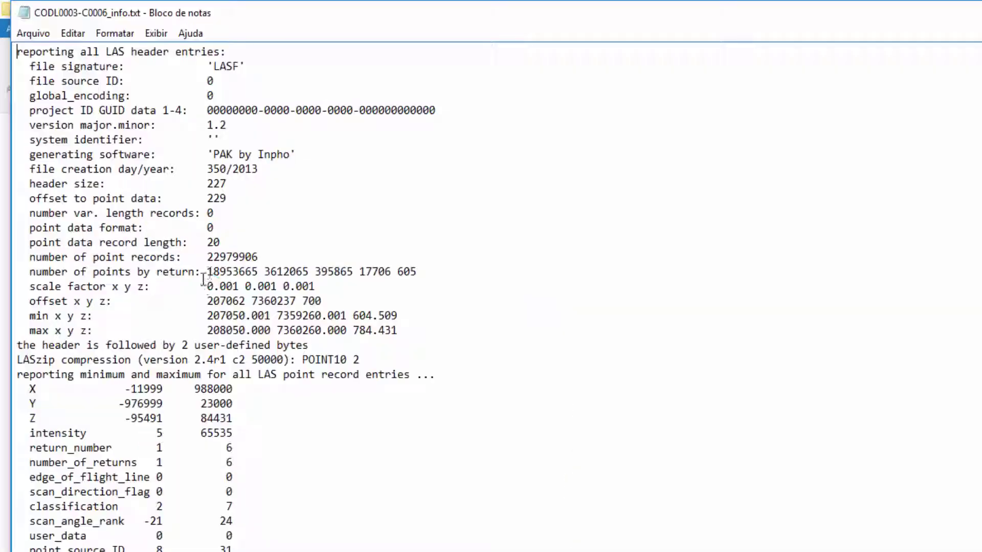
key("super+Up")
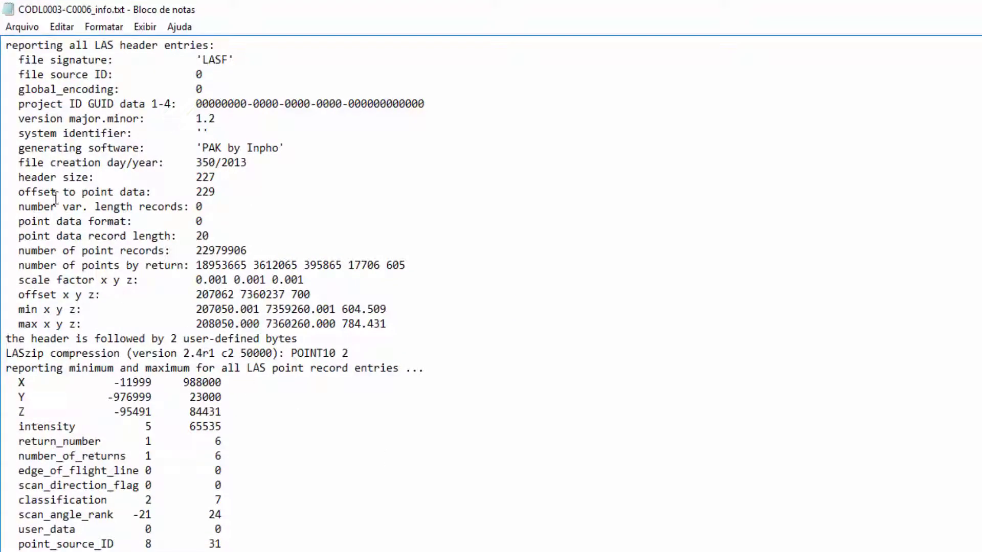
Examine the report's LAS header entries and the minimum and maximum values of the point records
left_click_drag(6, 45, 373, 352)
left_click(373, 352)
left_click_drag(7, 368, 261, 410)
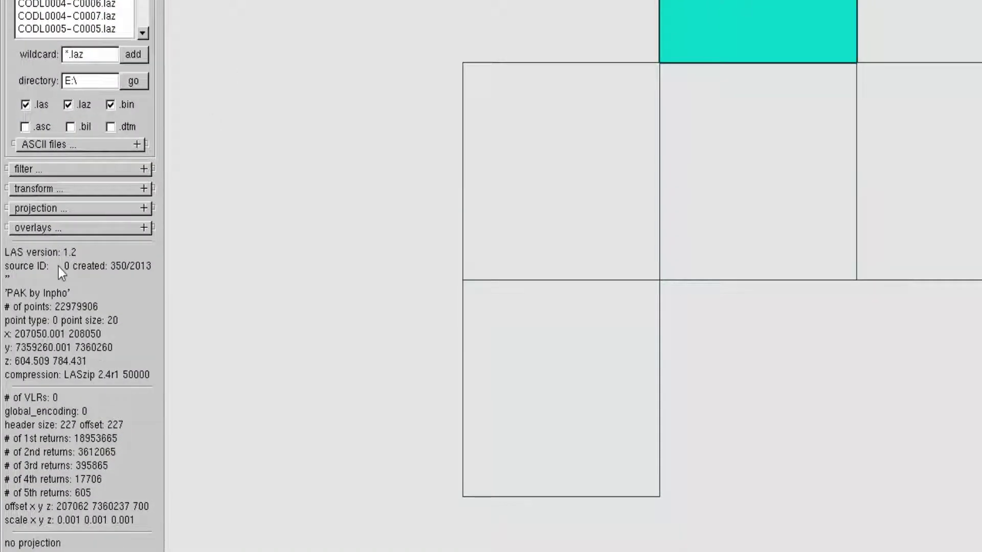
Add a scale_intensity transform with a value of 0.25 in lasinfo
left_click(62, 190)
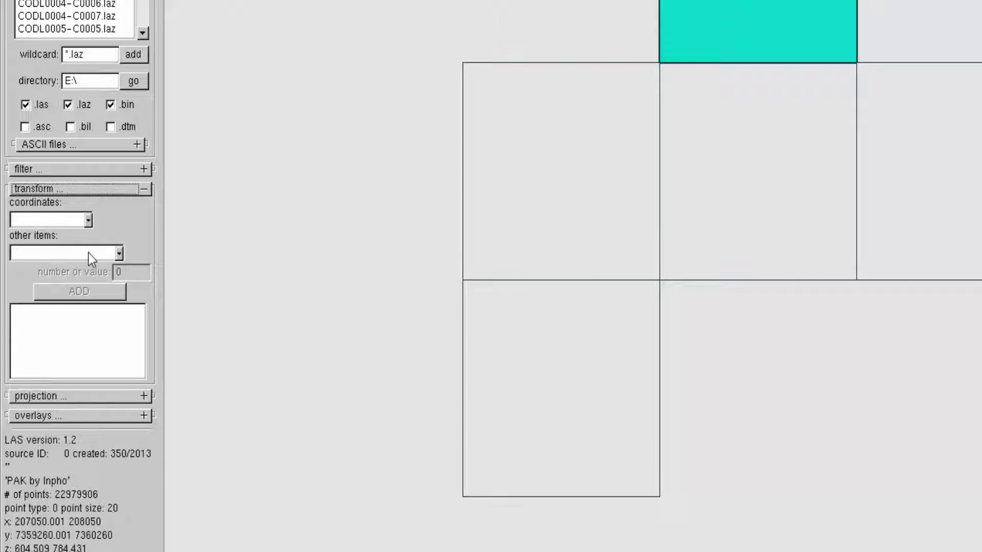
left_click(88, 254)
left_click(130, 282)
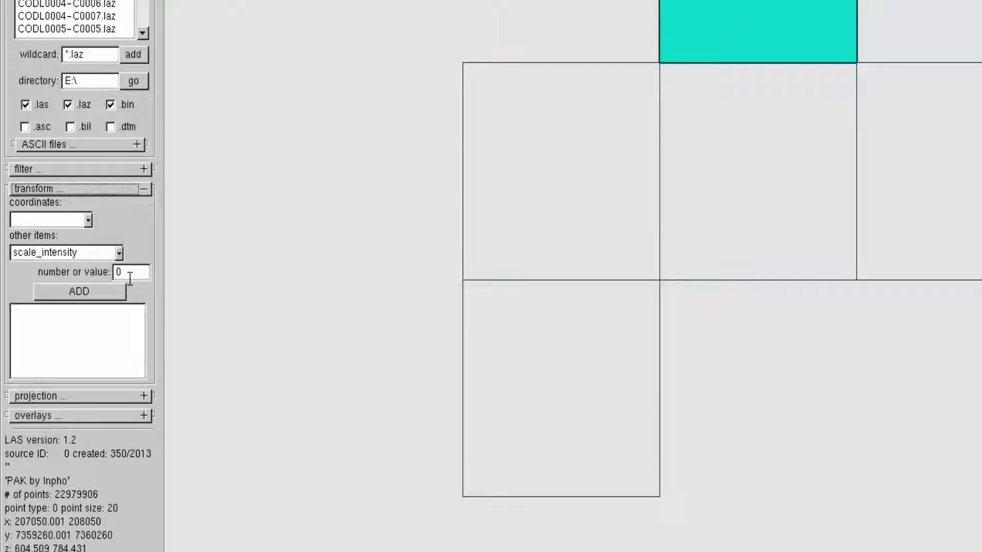
left_click(133, 275)
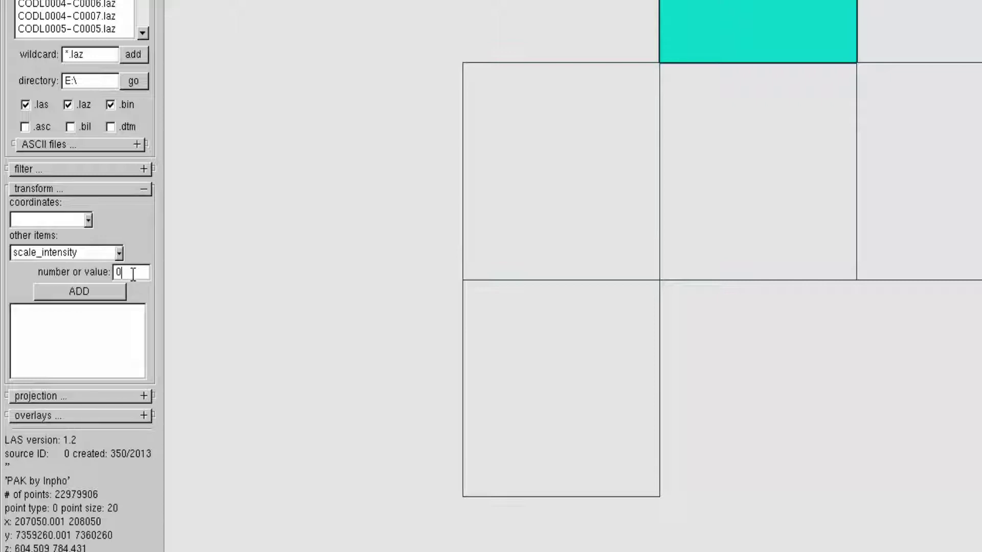
type(".25")
left_click(102, 291)
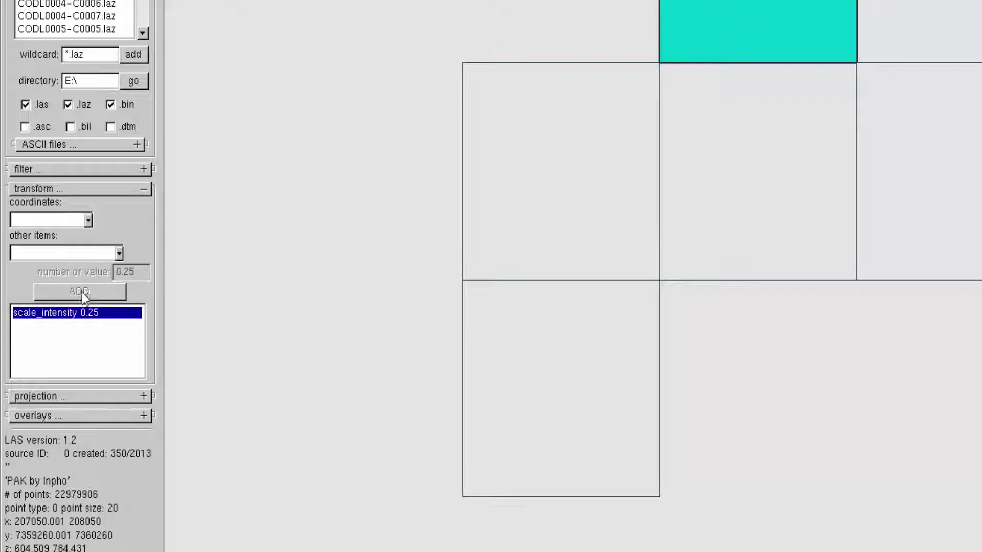
Add a clamp_intensity_above transform with a value of 255
left_click(57, 254)
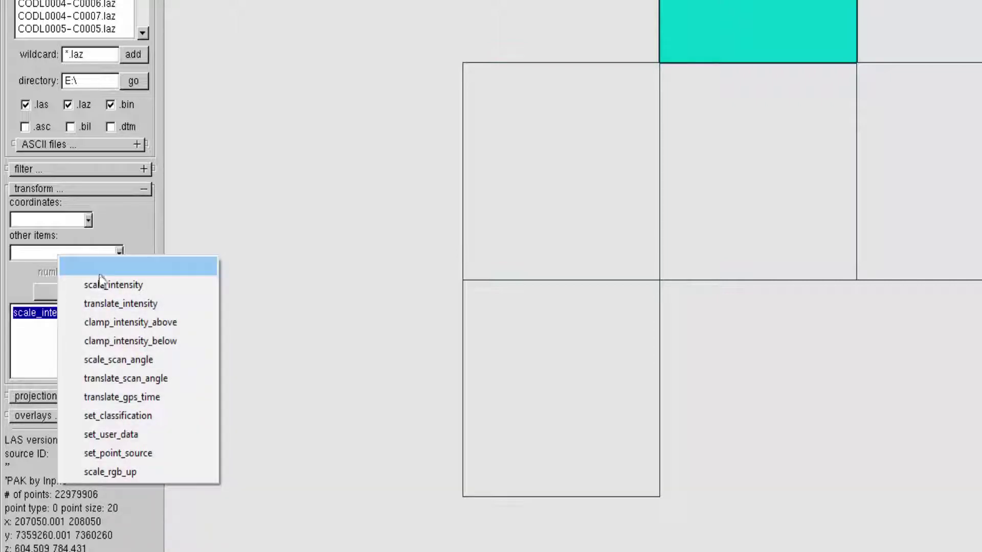
left_click(116, 322)
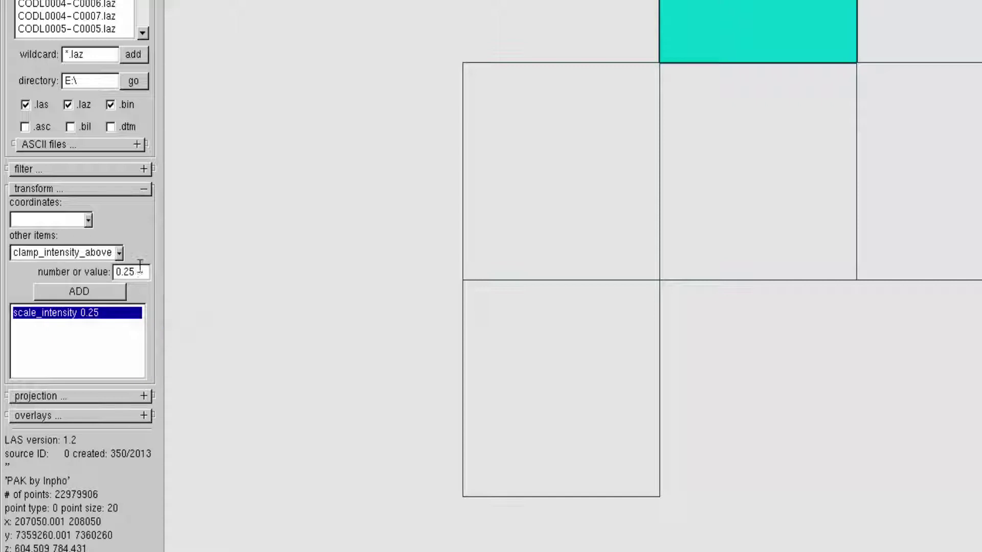
double_click(131, 272)
type("255")
left_click(87, 293)
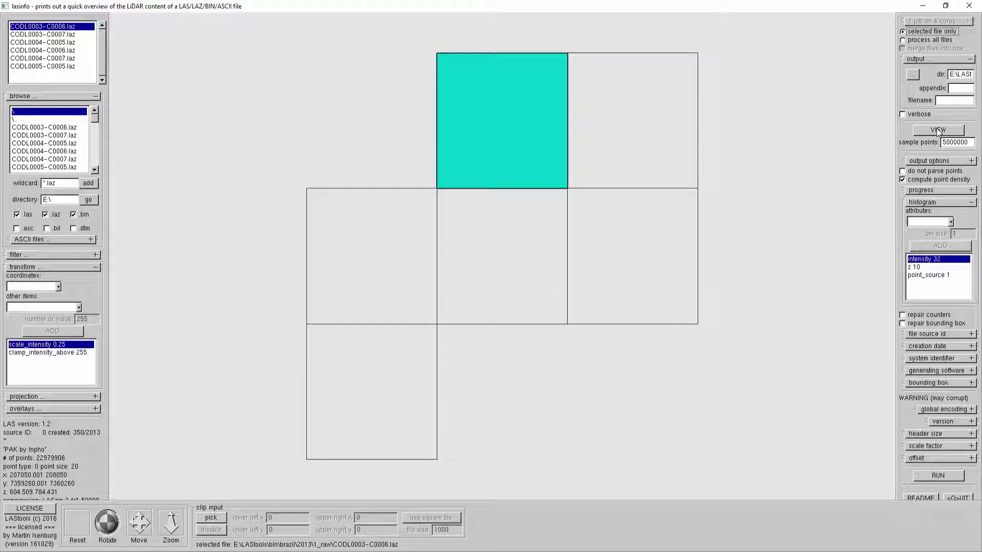
View only the selected tile CODL0003-C0006.laz with the intensity transforms applied, and inspect its points colored by intensity
left_click(938, 131)
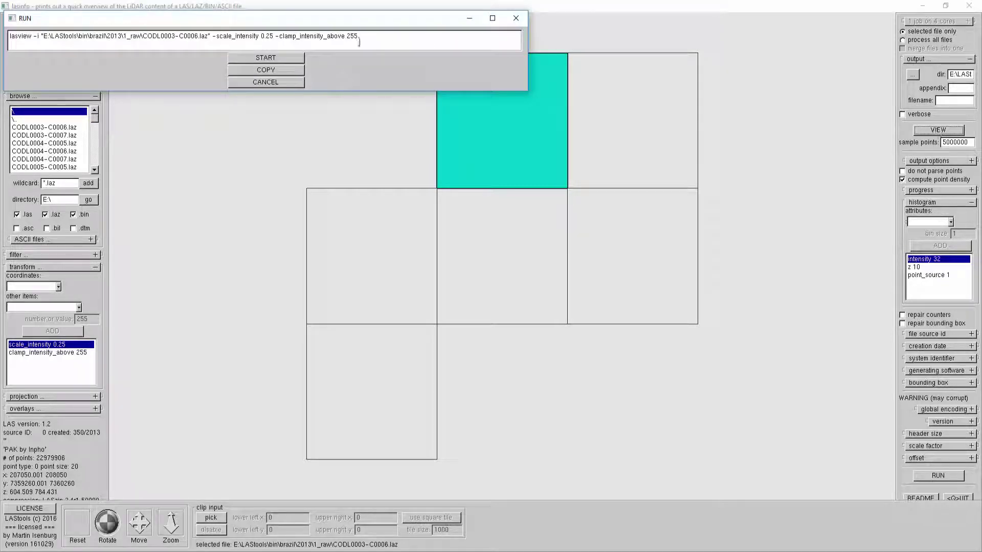
left_click(278, 61)
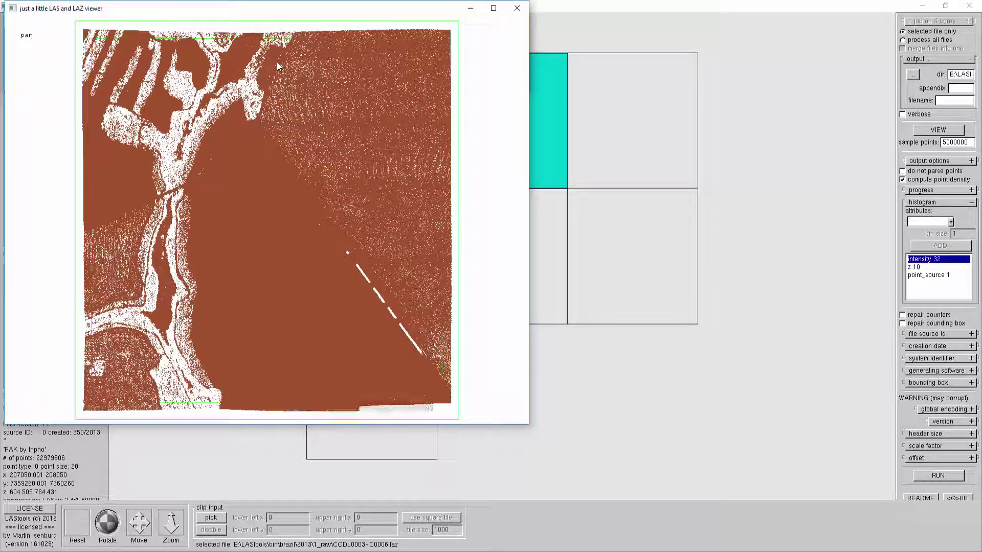
right_click(194, 56)
mouse_move(286, 61)
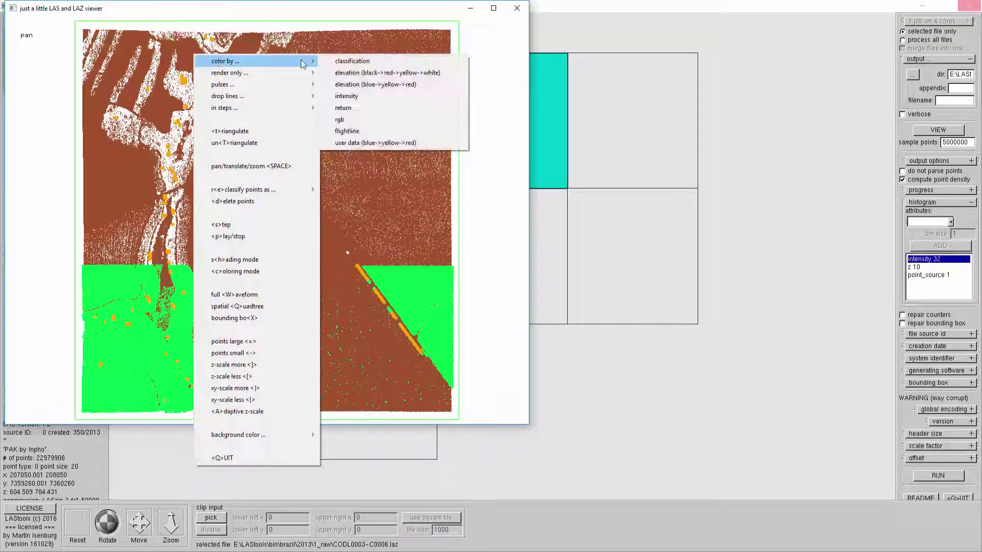
left_click(370, 97)
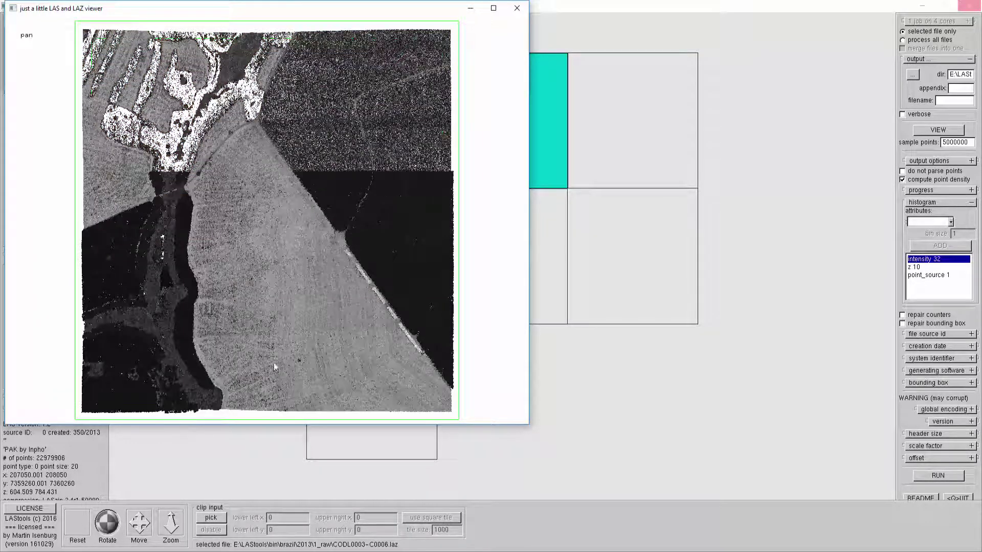
left_click_drag(287, 327, 287, 259)
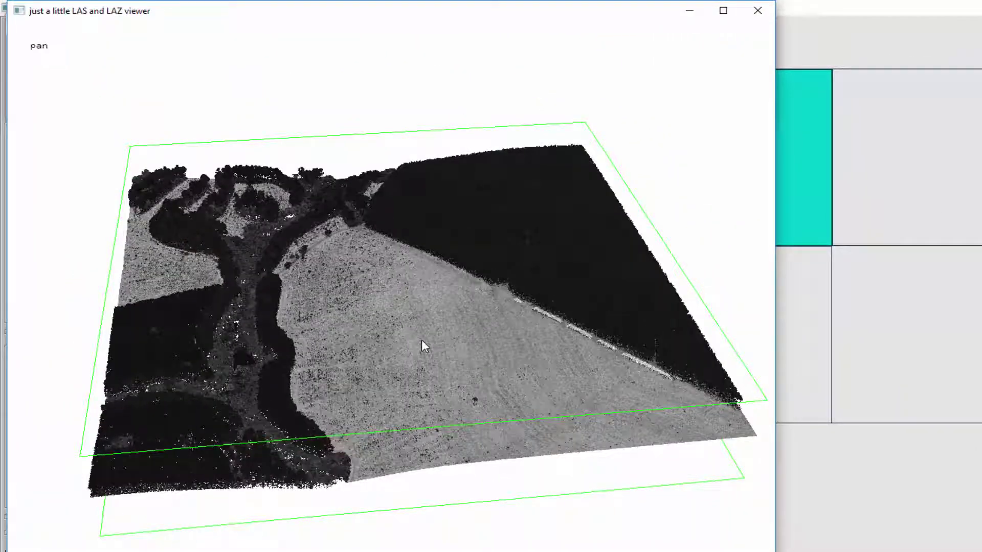
left_click_drag(421, 339, 390, 323)
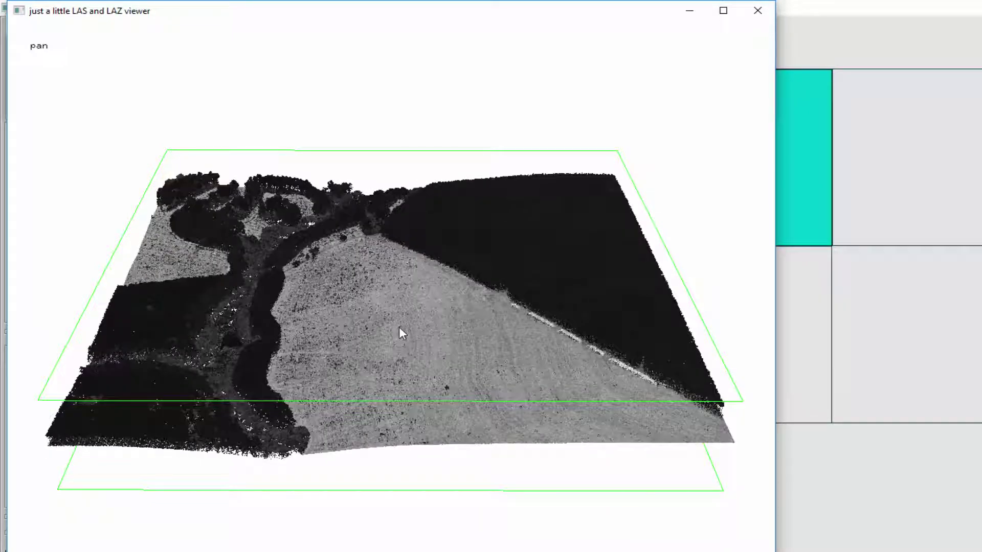
left_click_drag(379, 365, 422, 344)
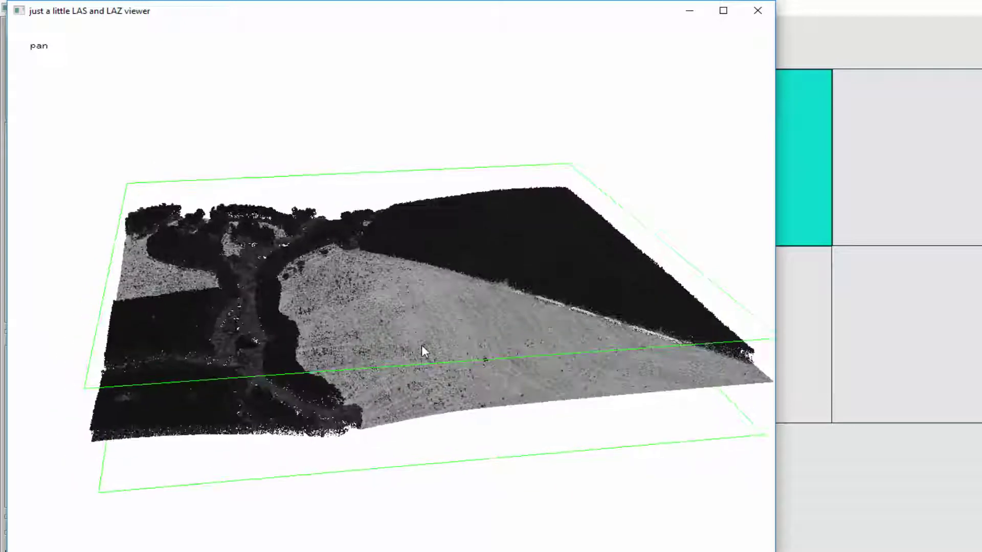